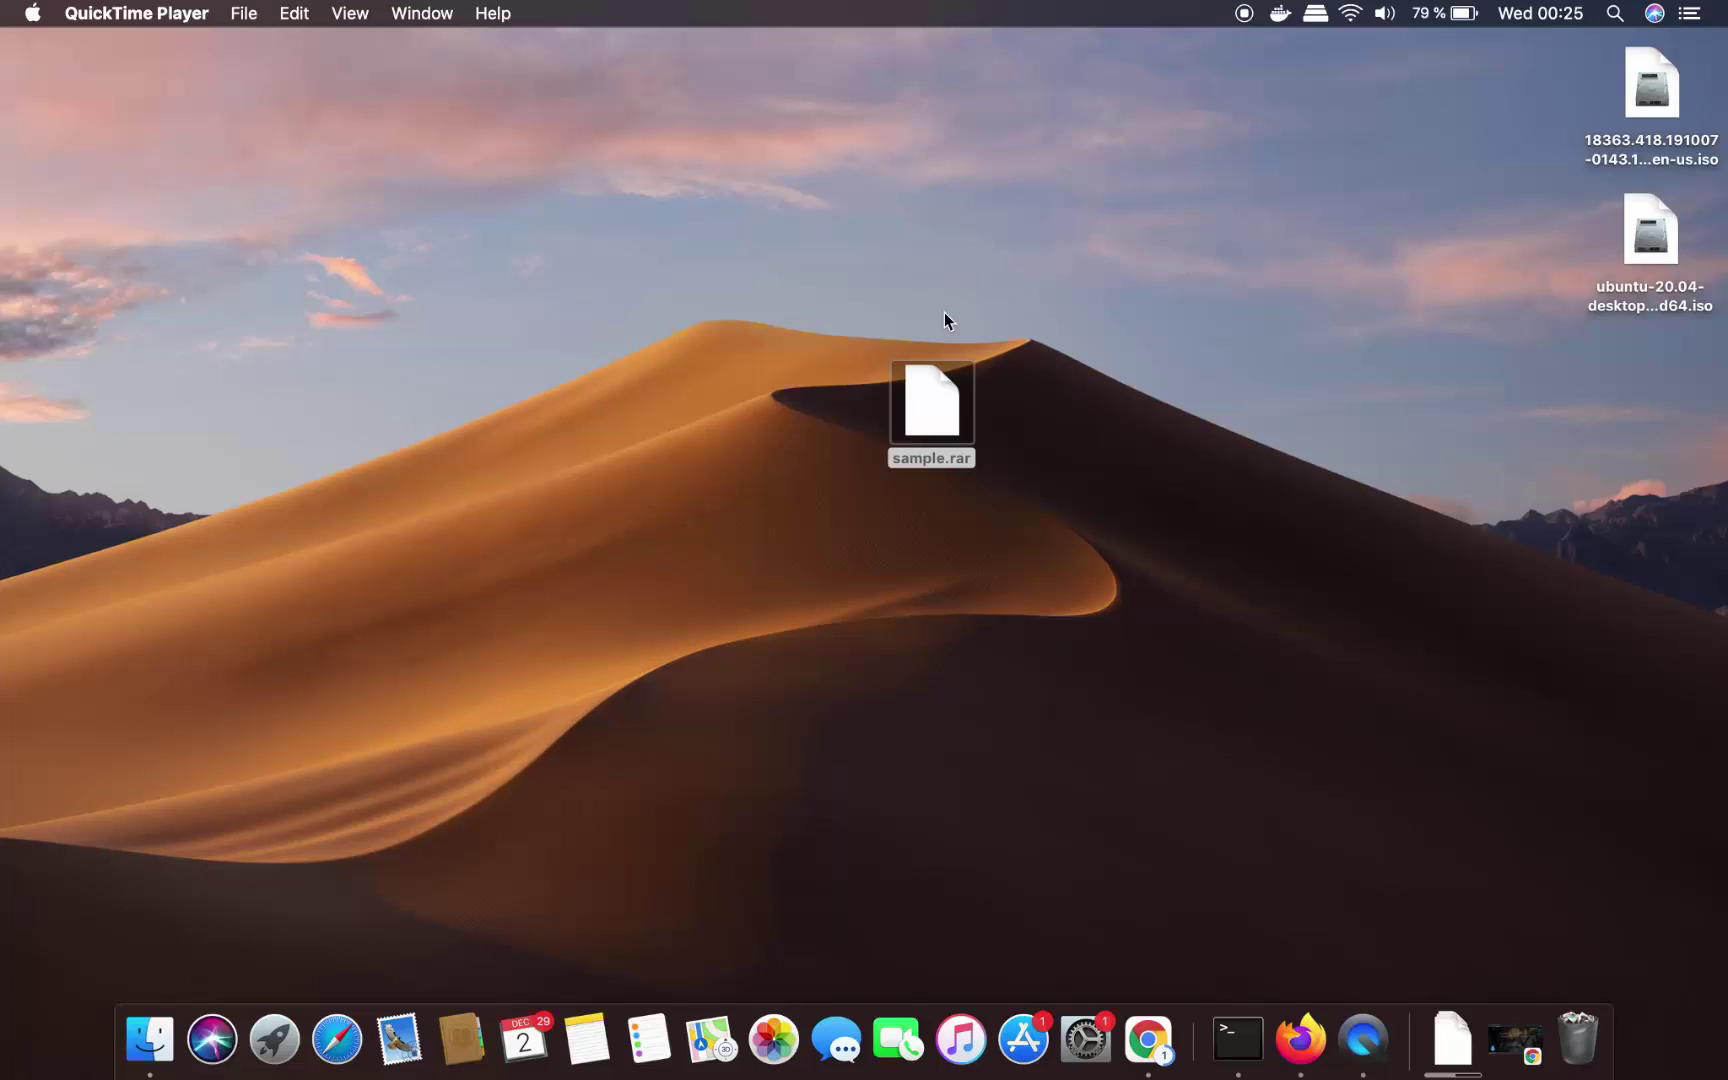
Select sample.rar on the desktop, check its actions list, then deselect it
drag(960, 333, 1041, 430)
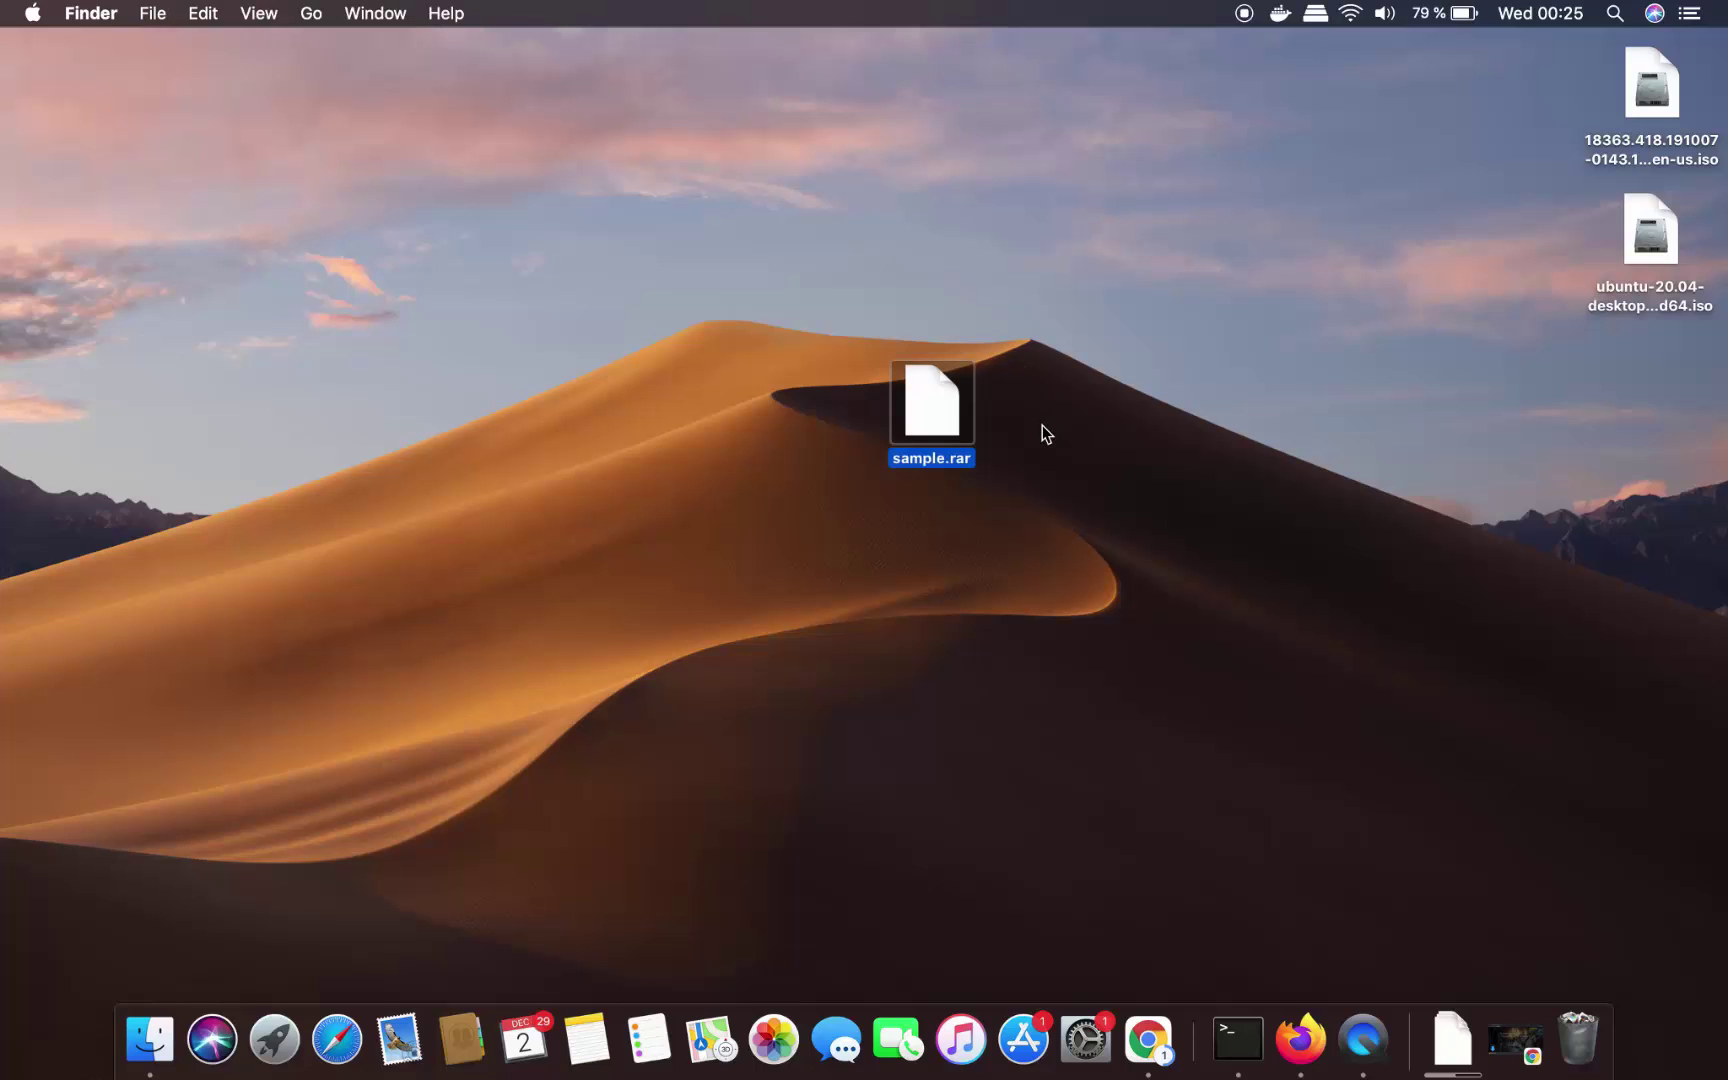
right_click(932, 426)
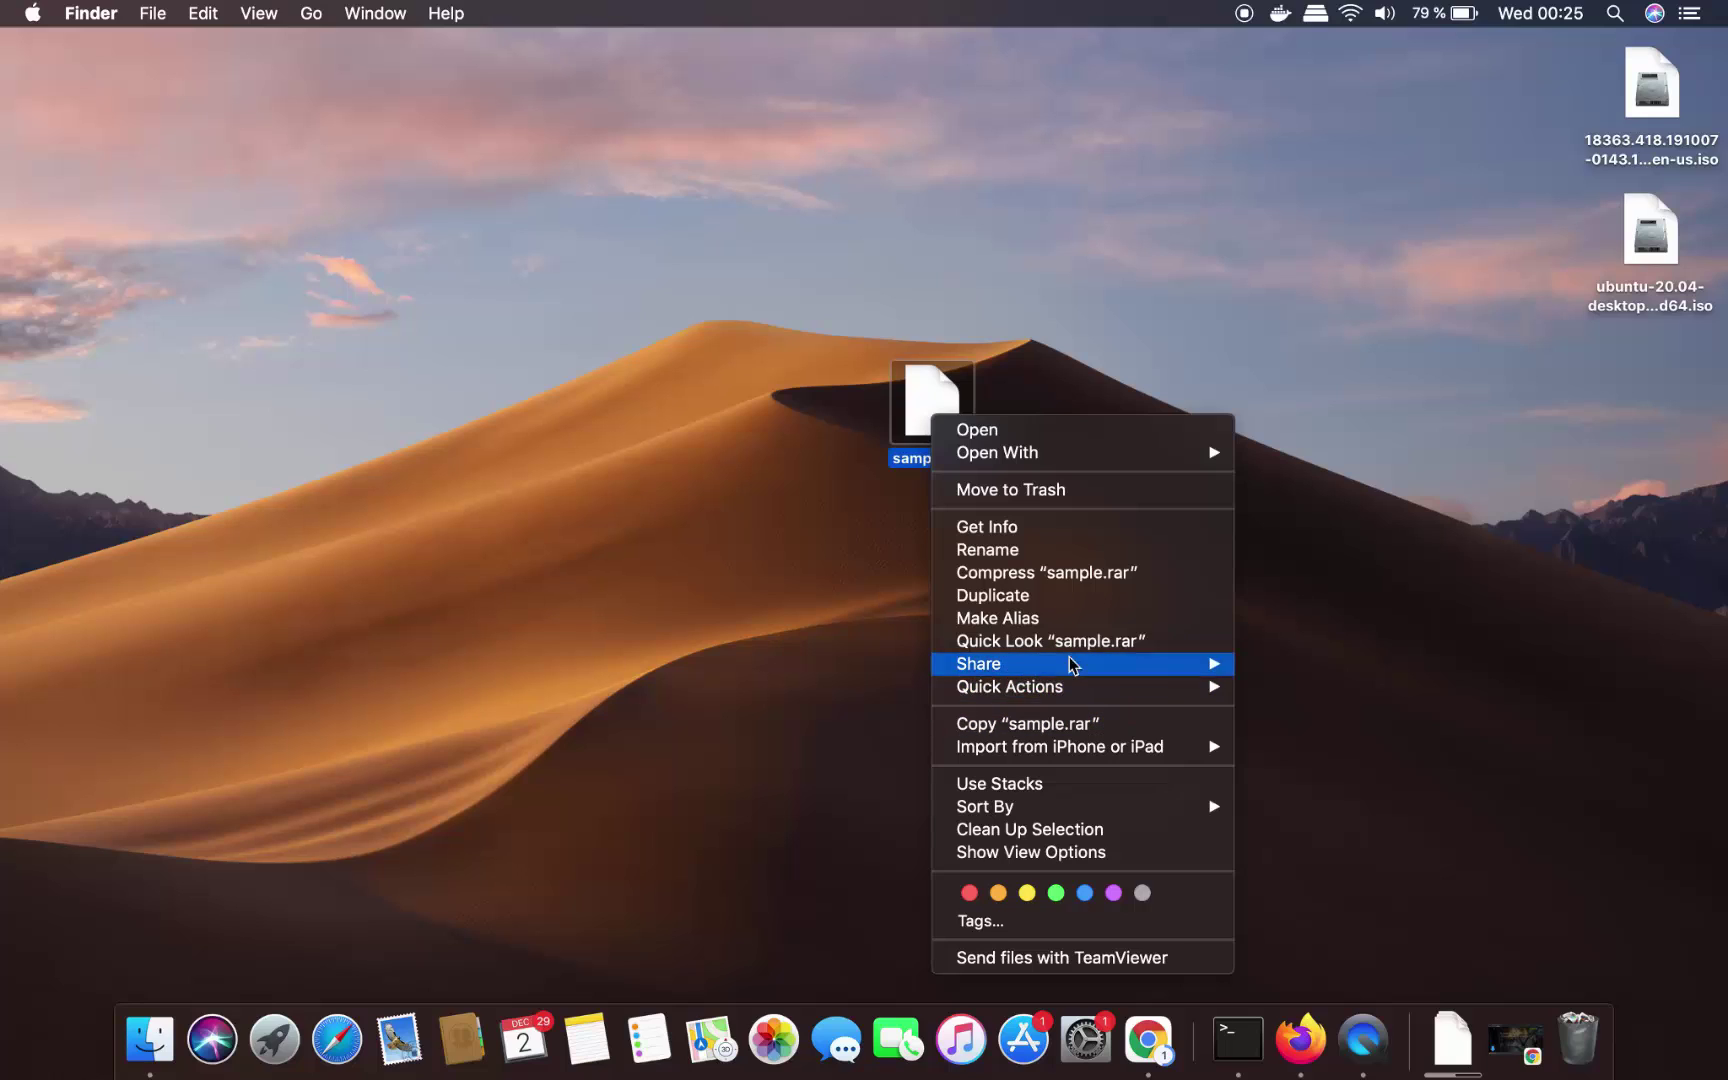
click(1313, 687)
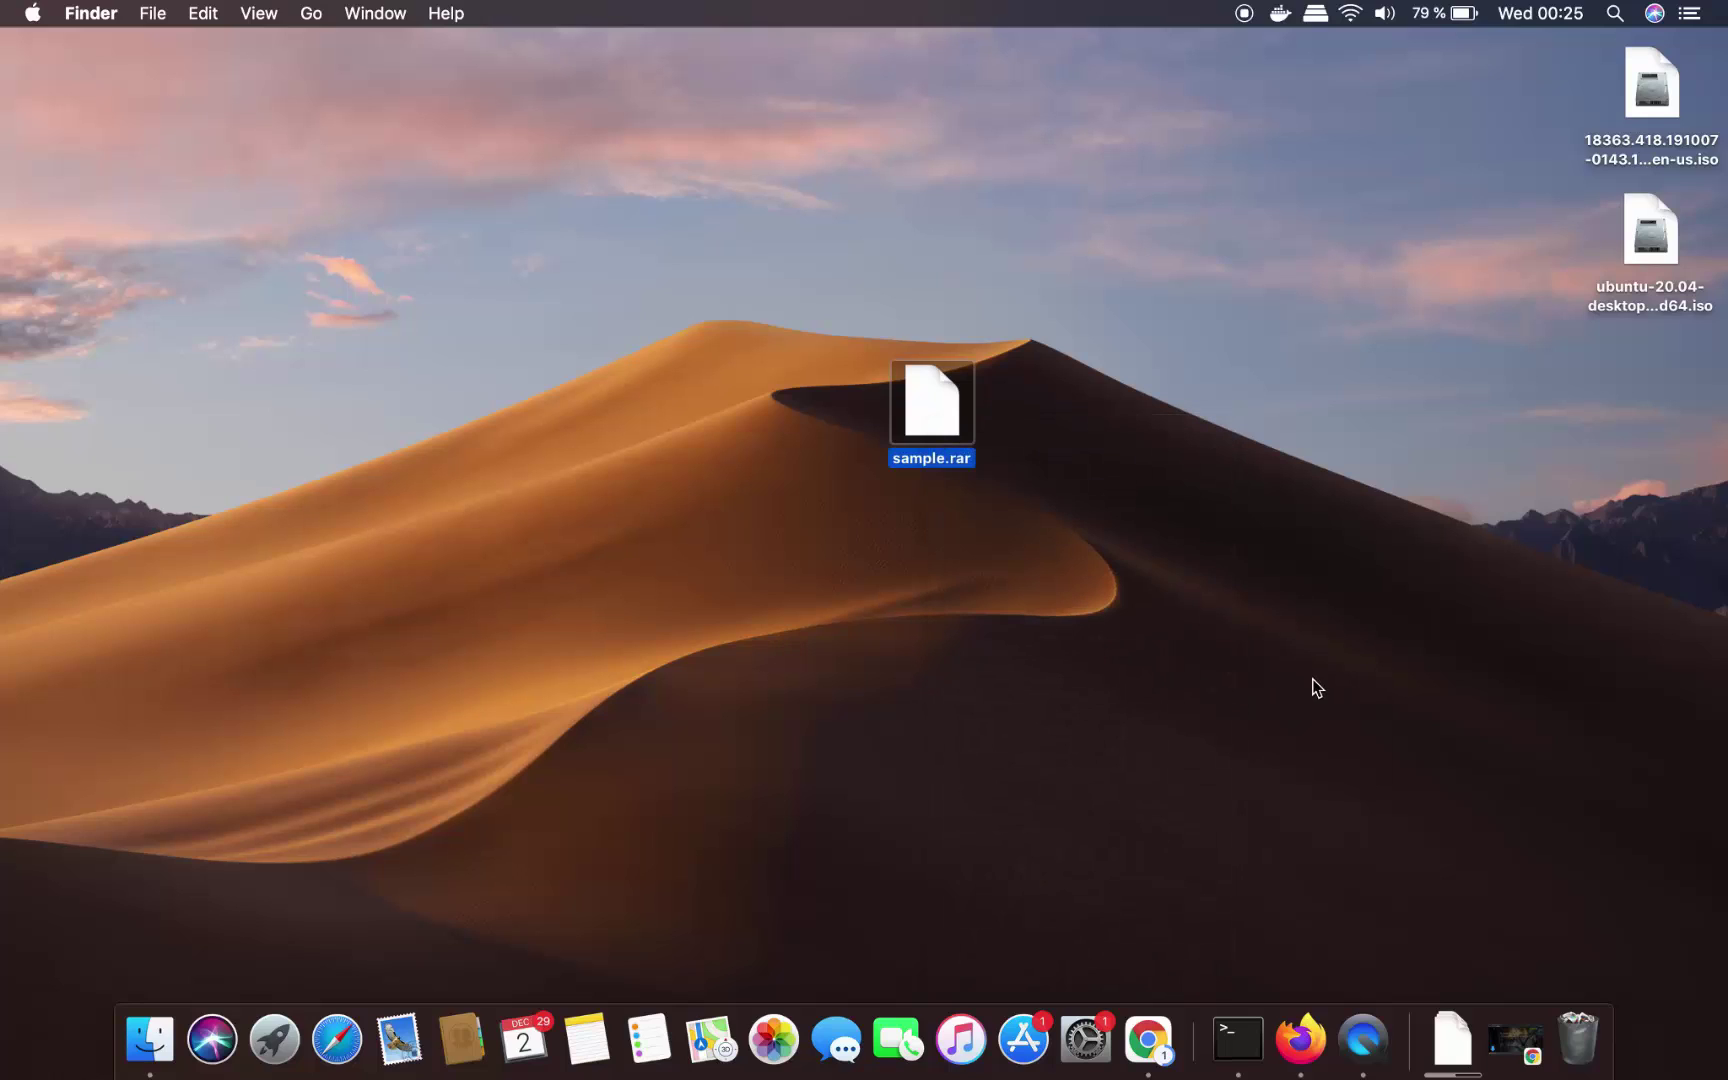
click(1149, 543)
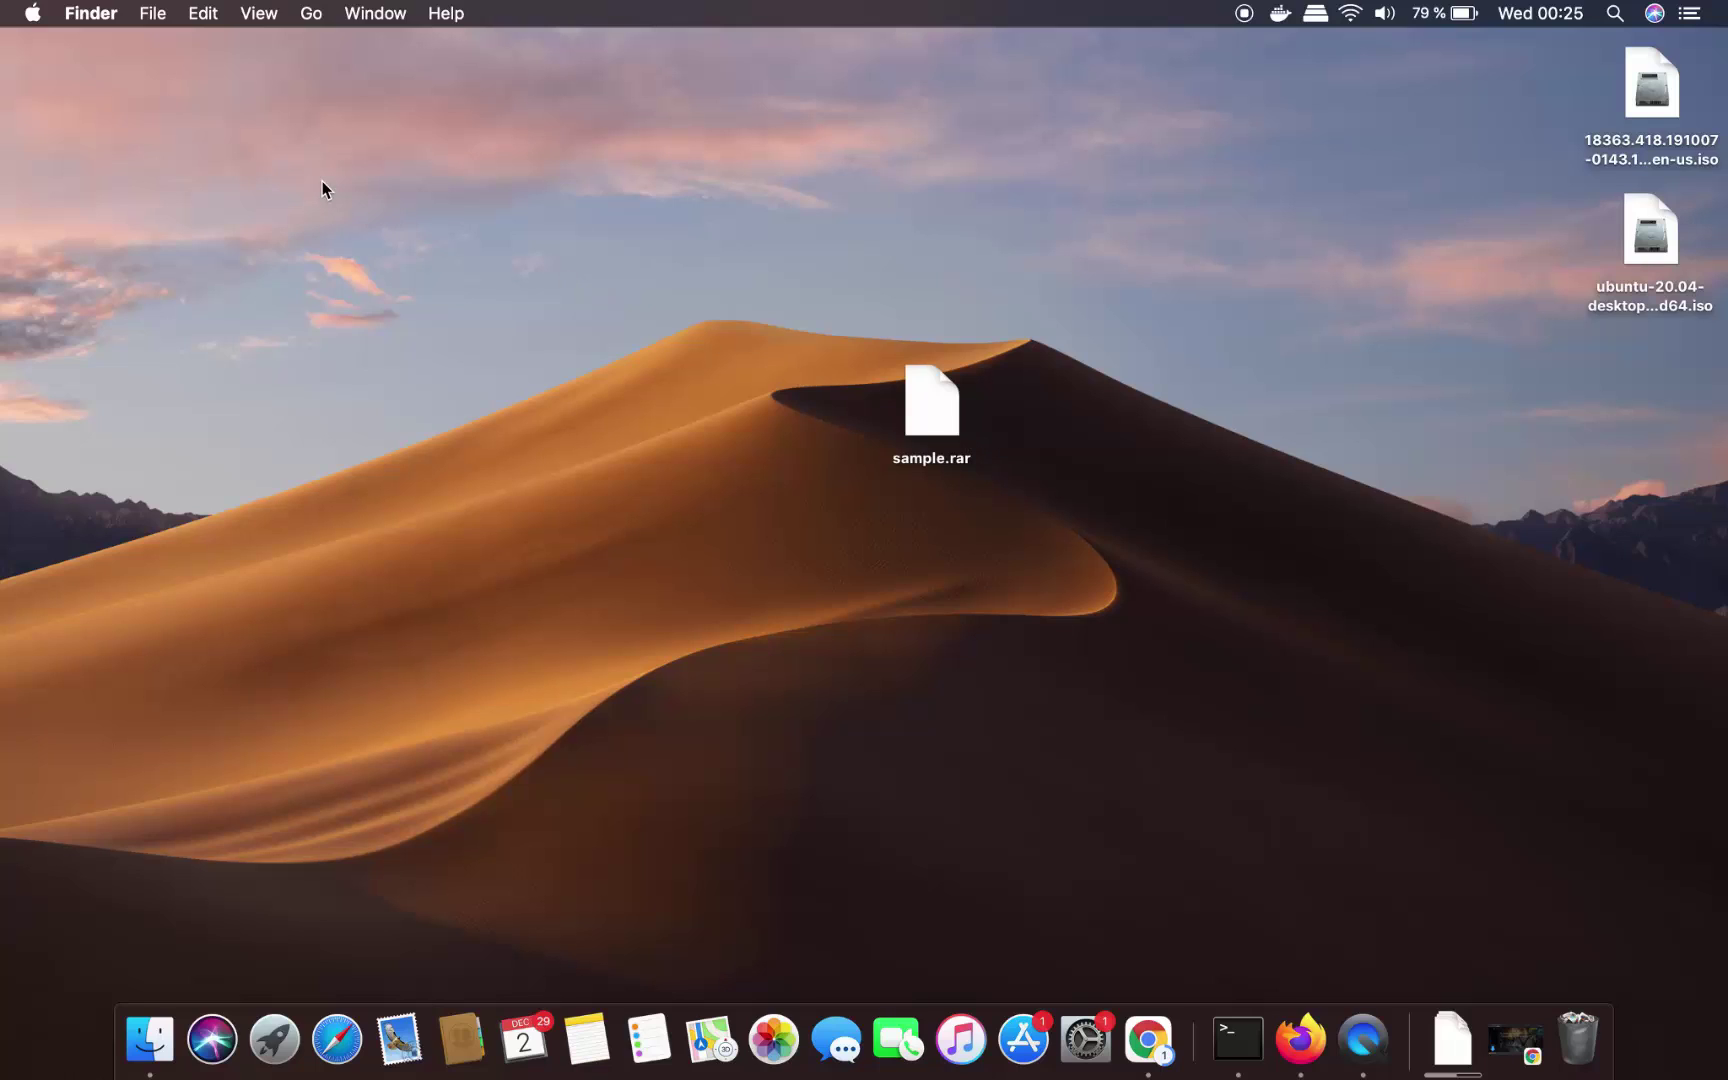
Launch the App Store from the Apple menu and start a search for "the"
click(33, 14)
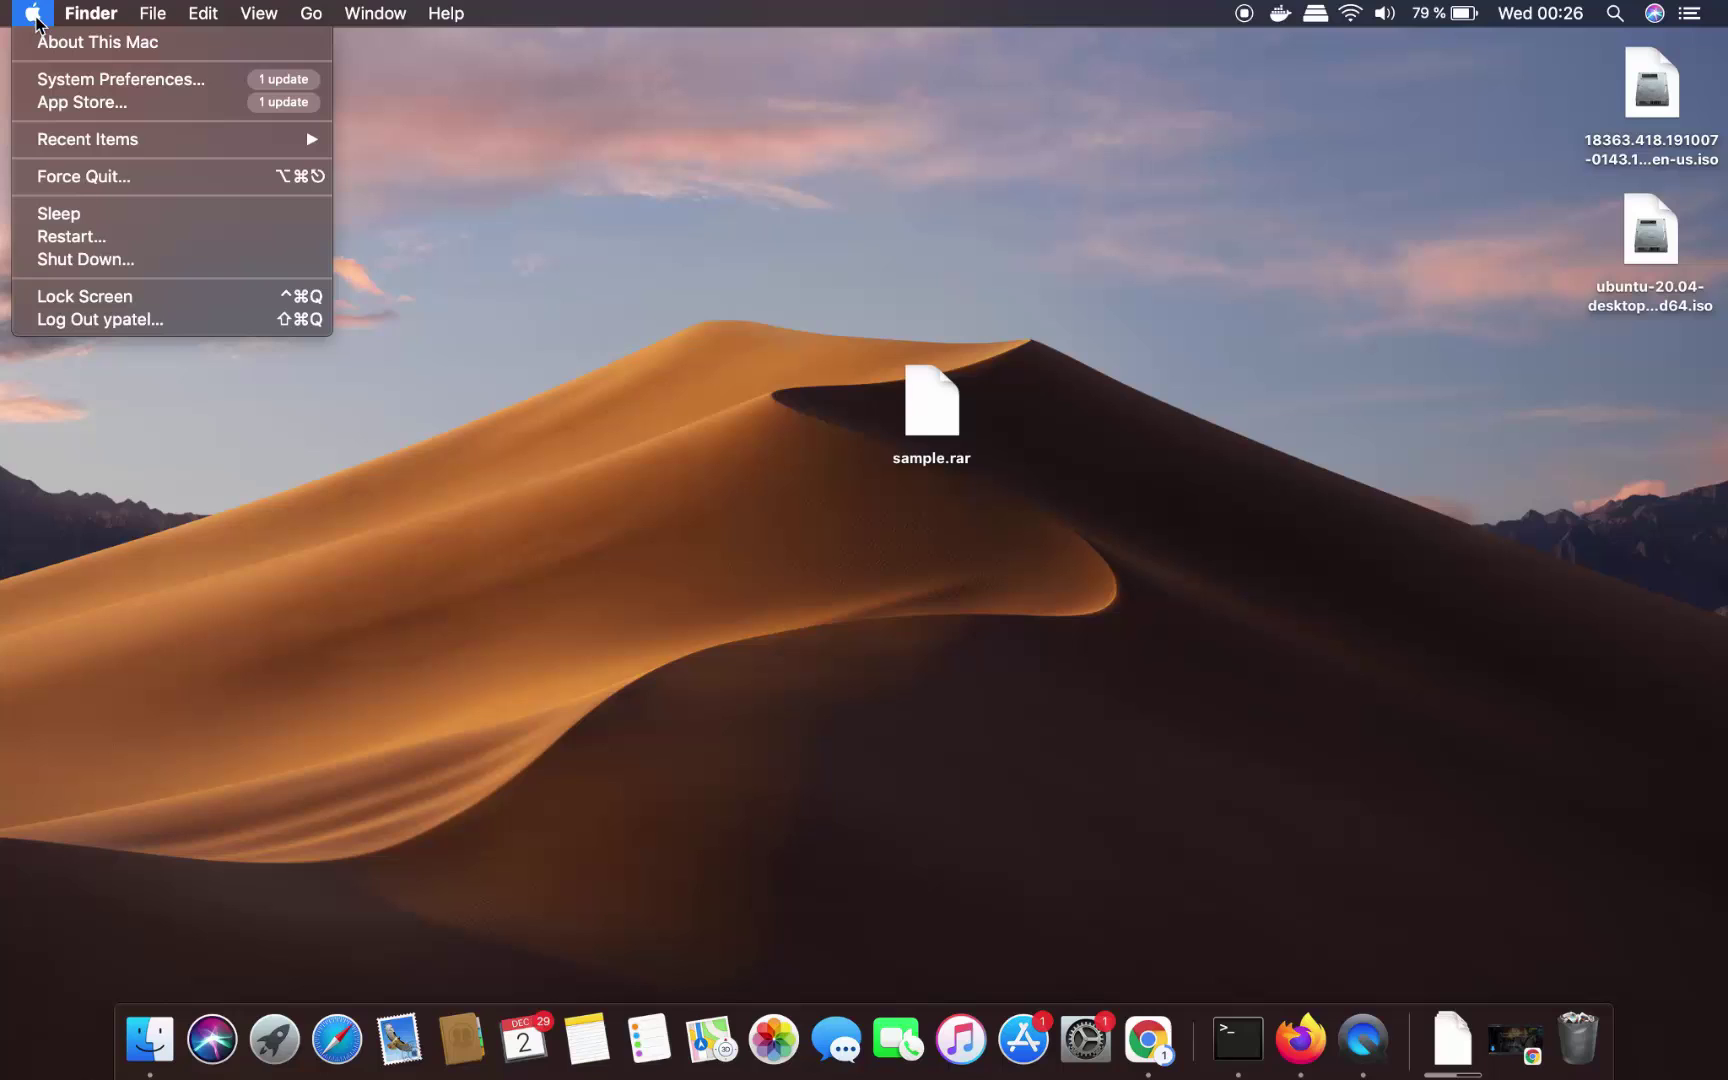
click(82, 104)
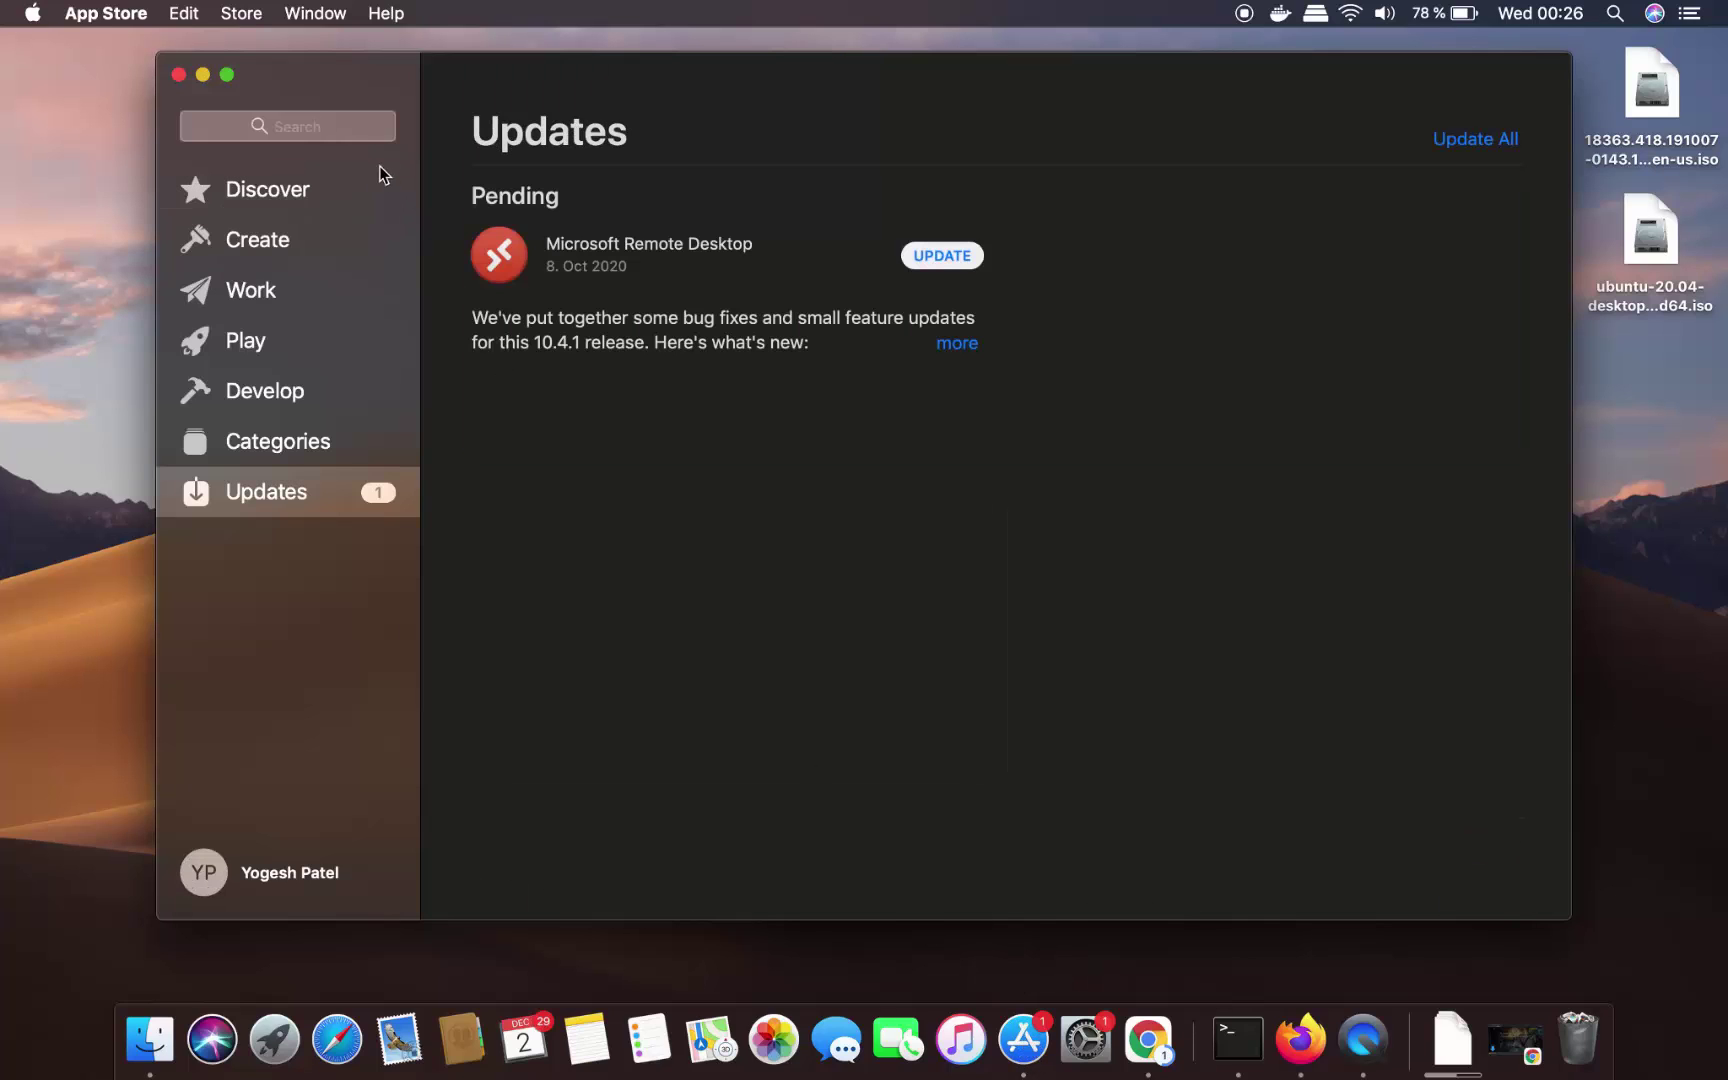
click(344, 129)
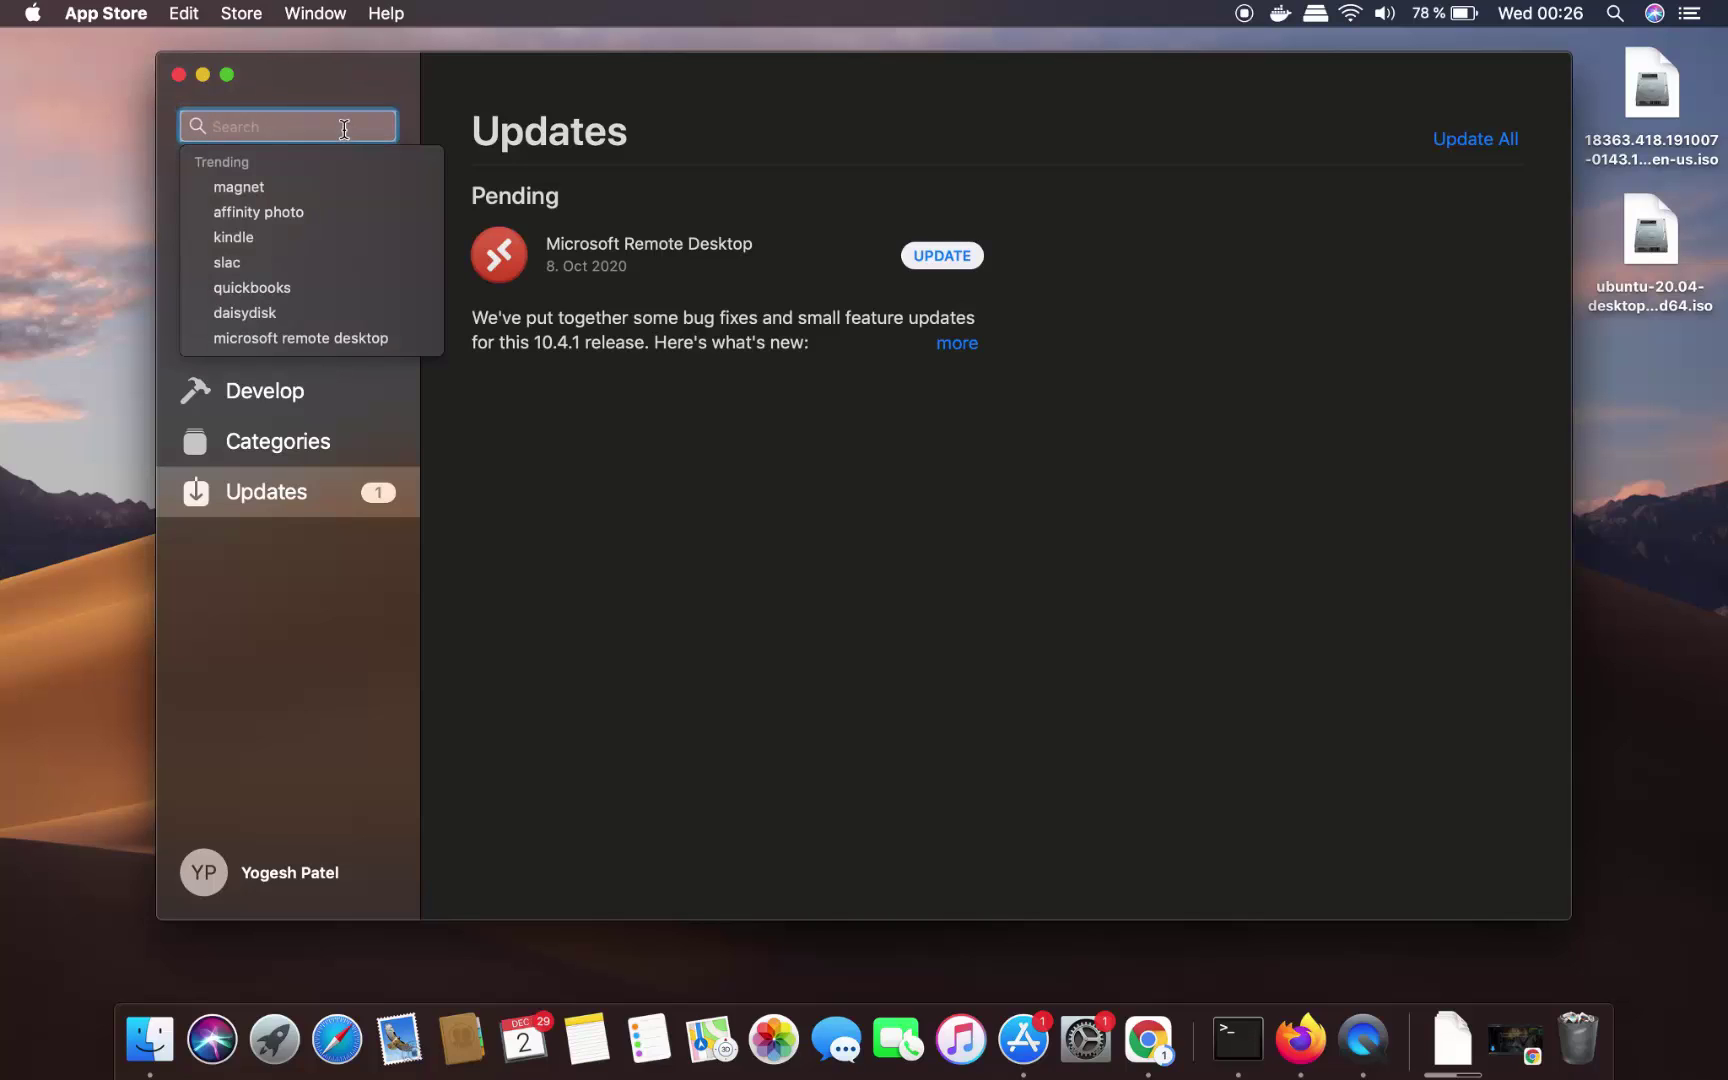
text(the)
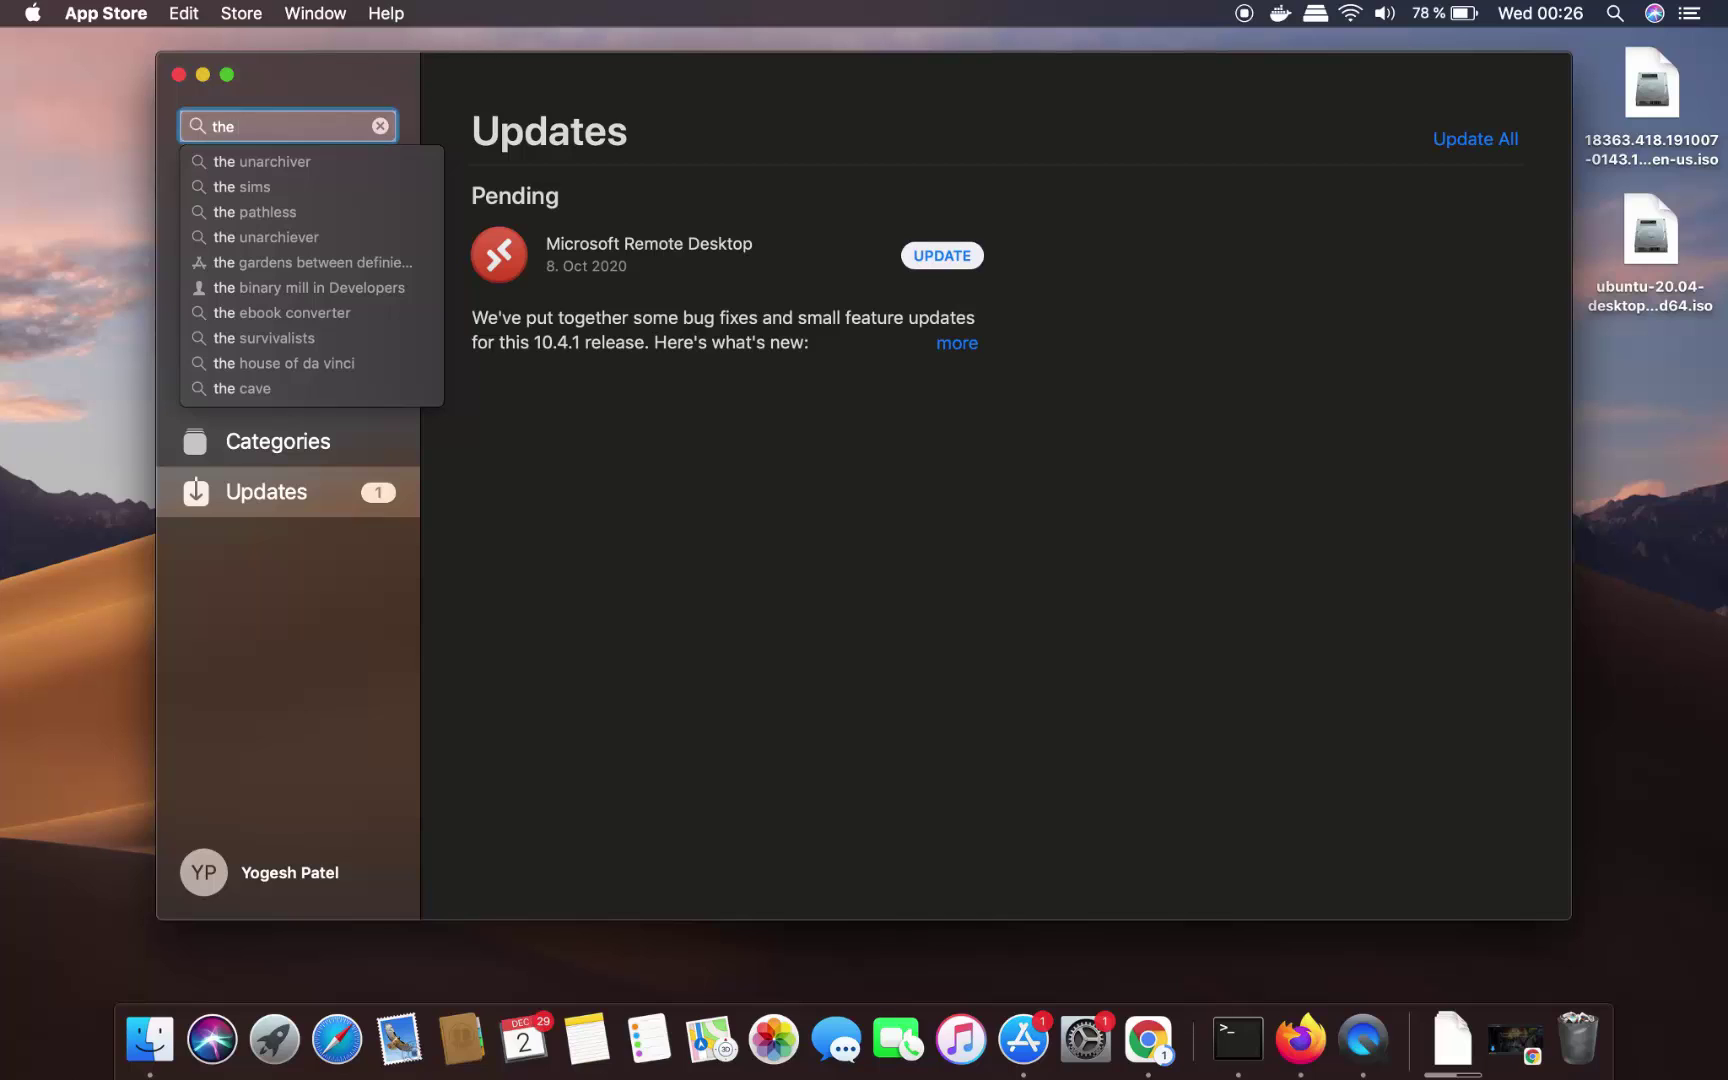
Search the App Store for "the unarchiver" and install The Unarchiver
click(308, 165)
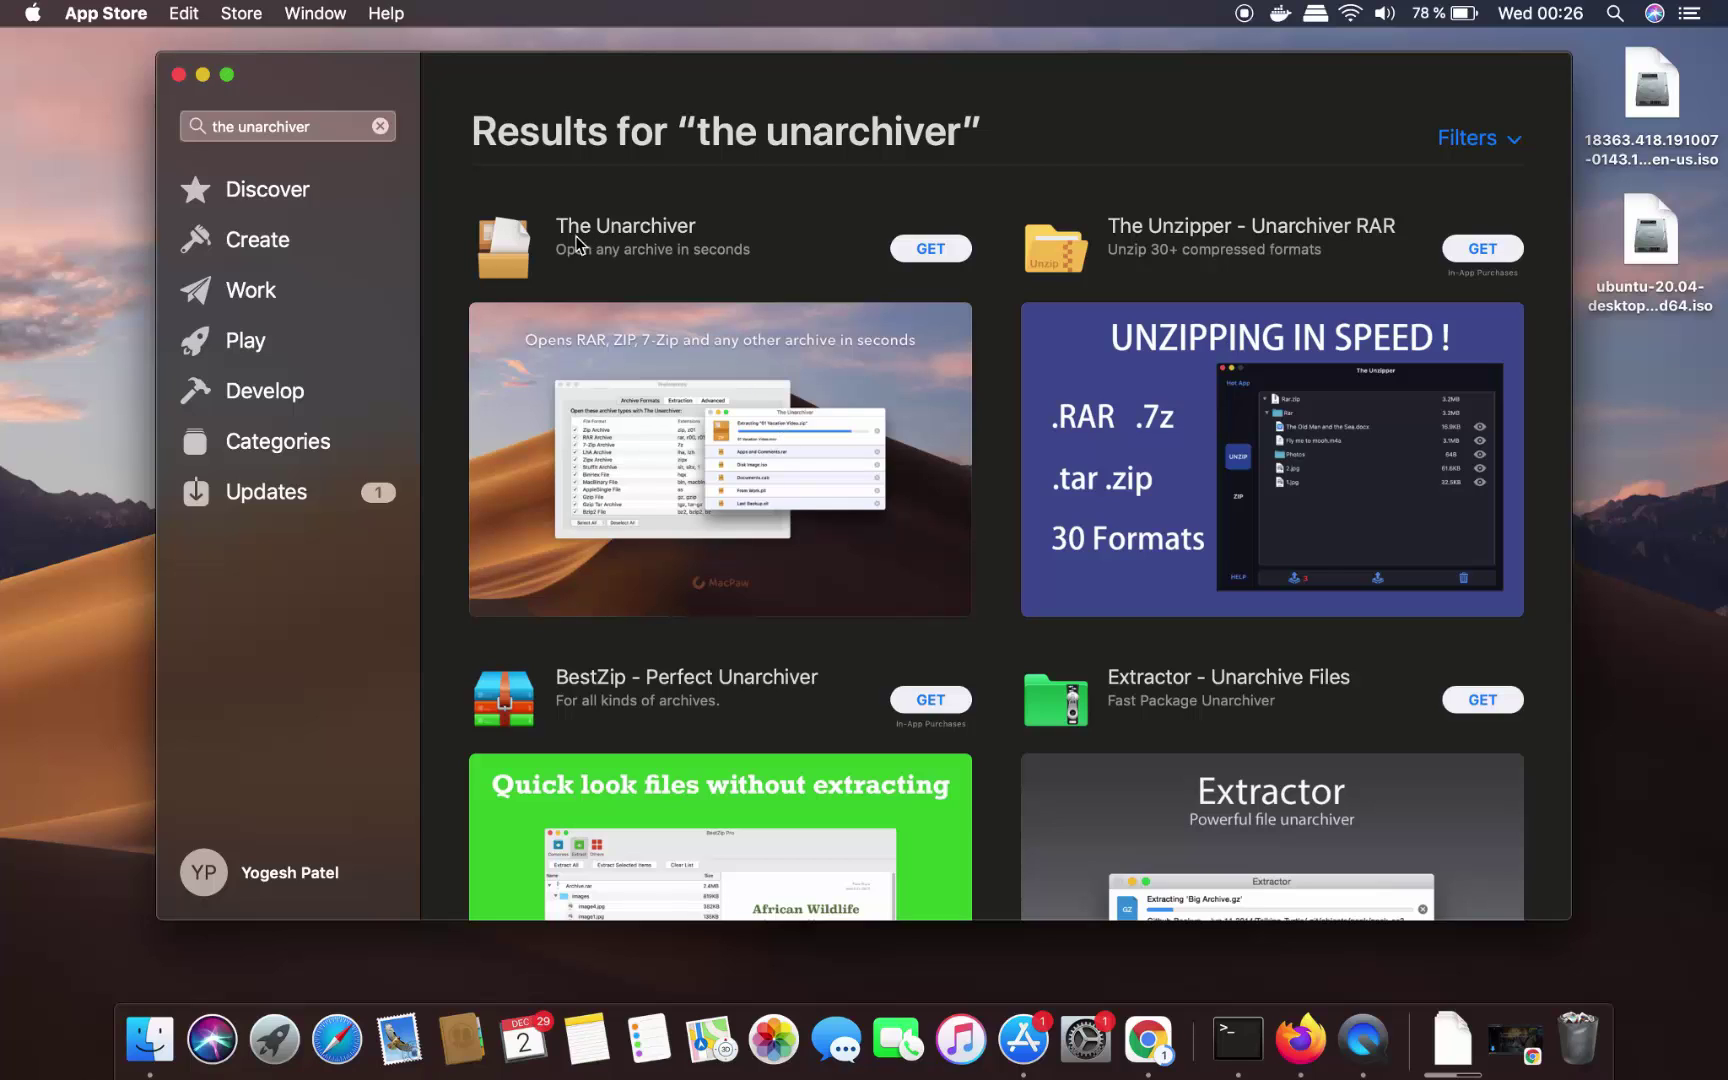
click(938, 256)
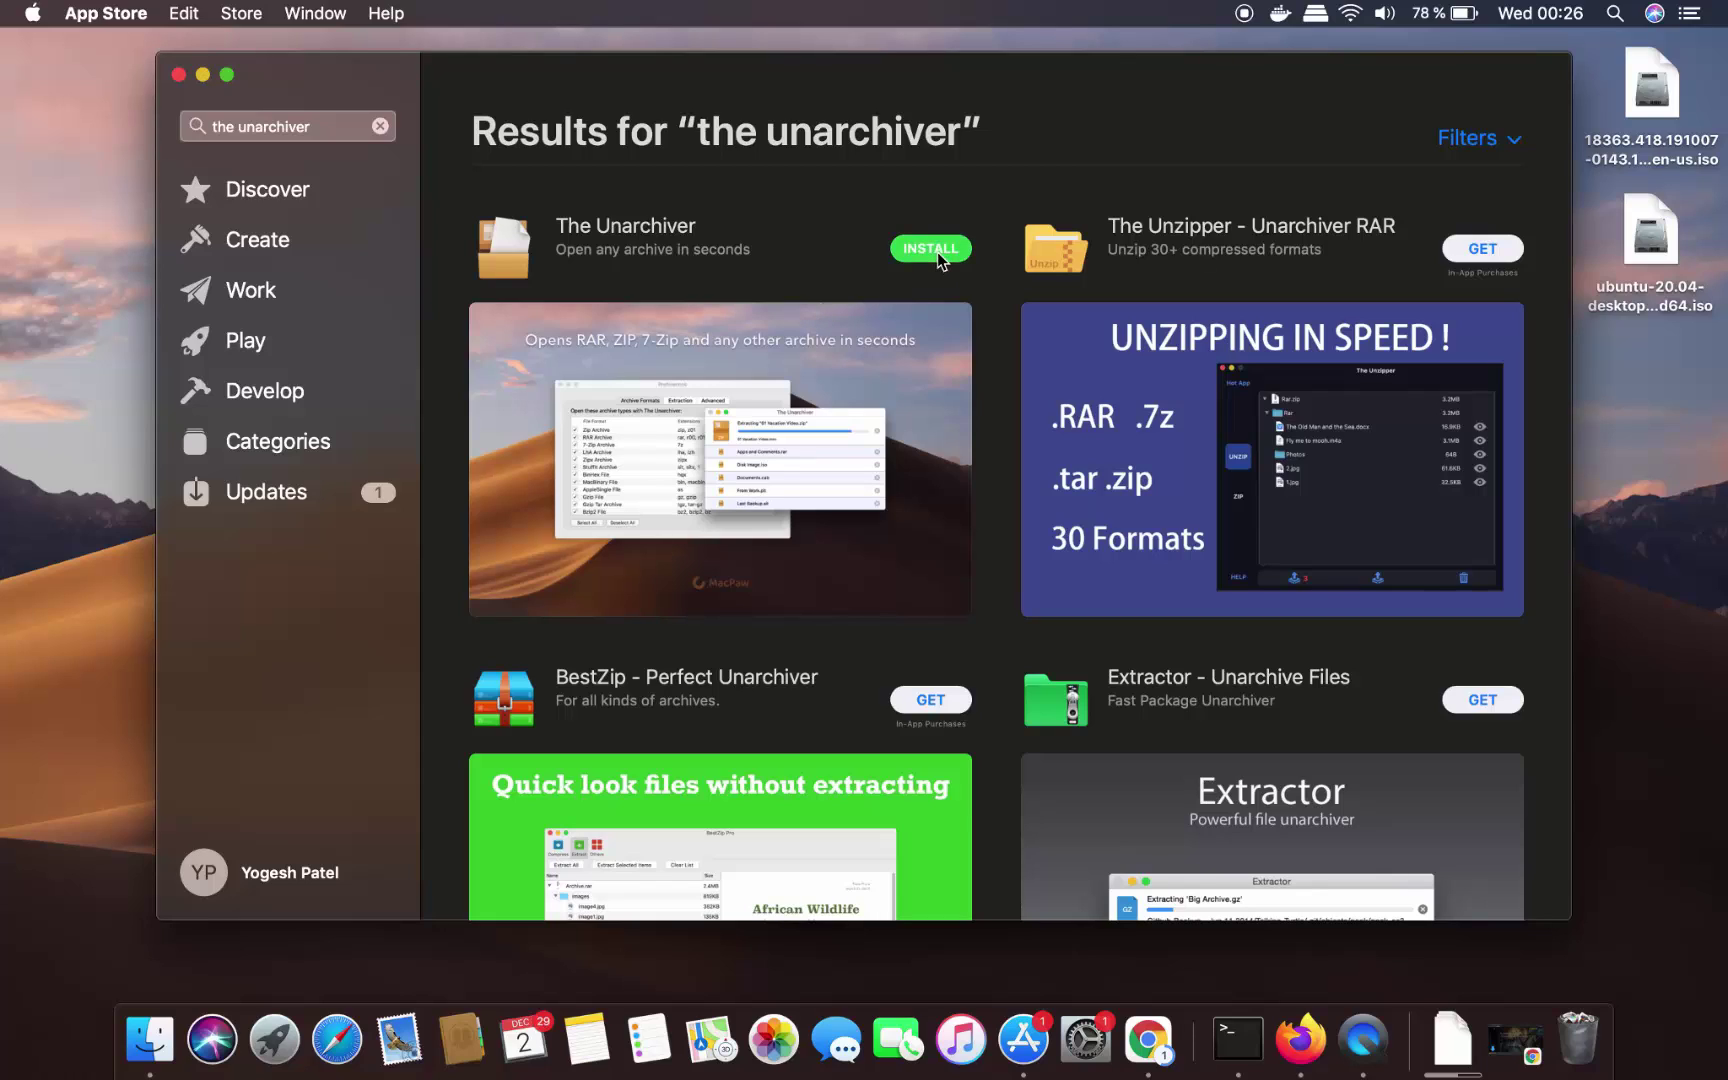
click(938, 256)
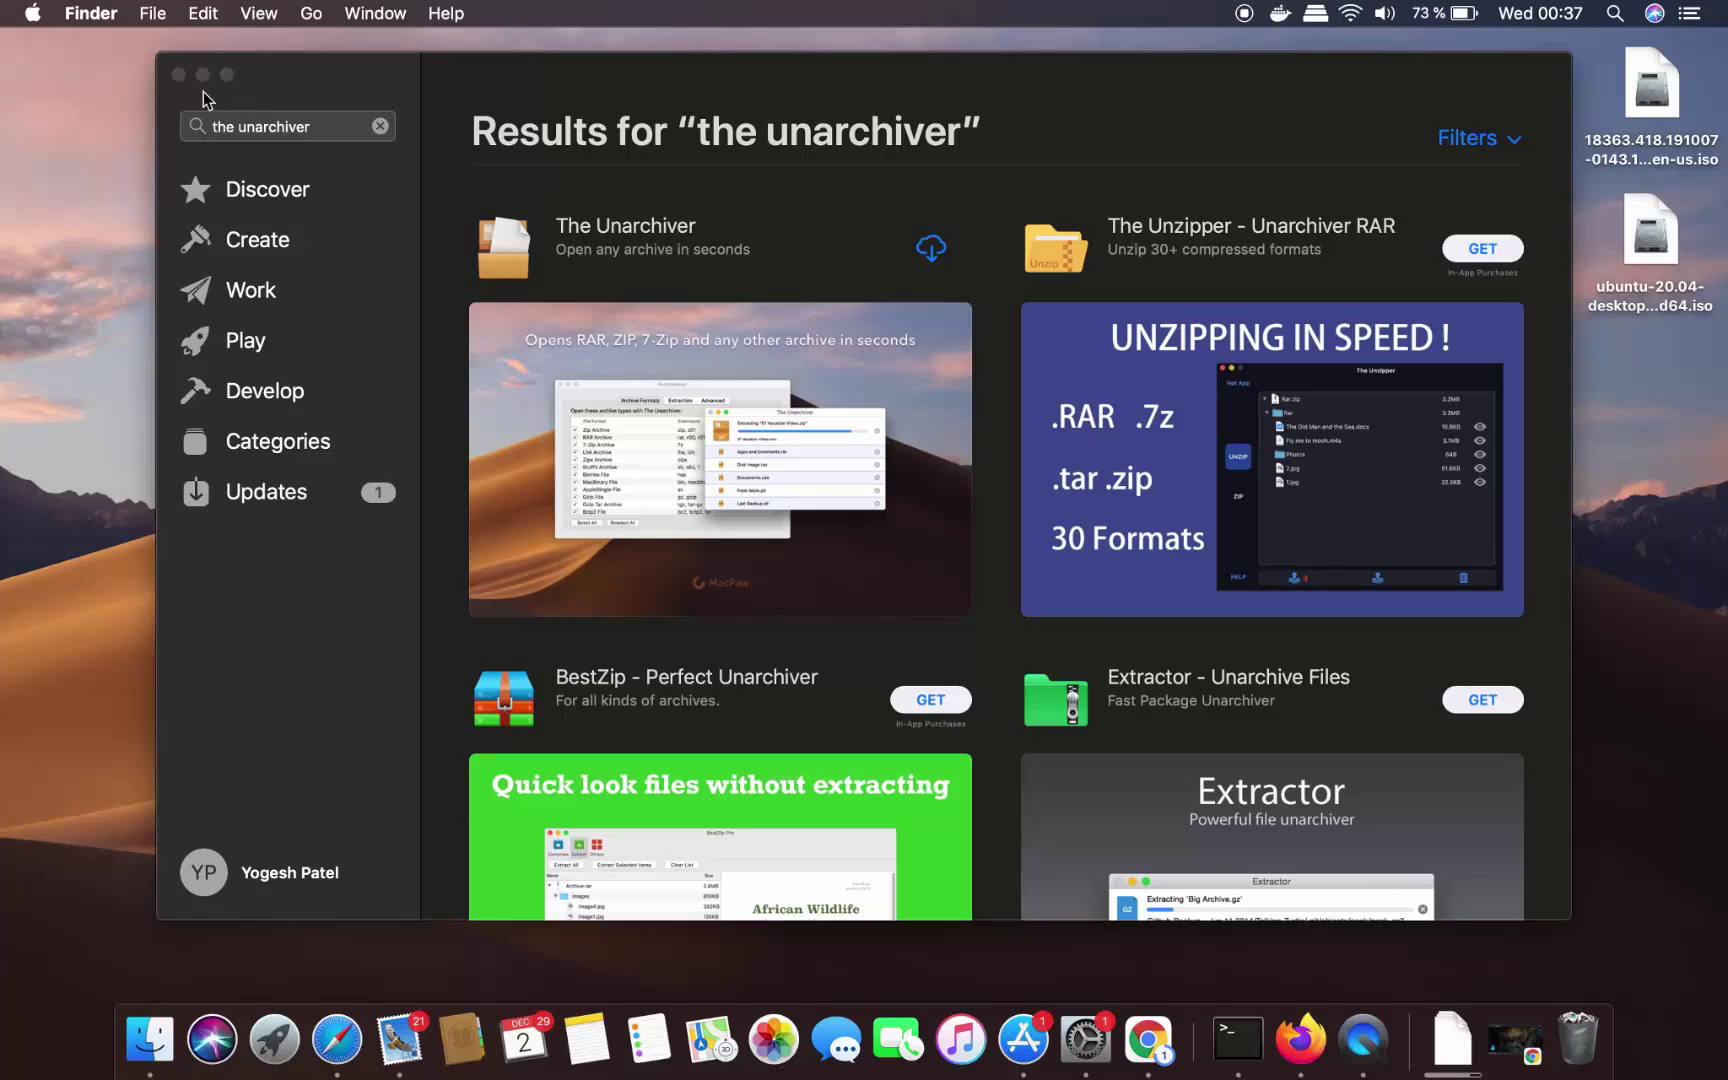
Close the App Store and show Launchpad with the newly installed The Unarchiver
click(178, 74)
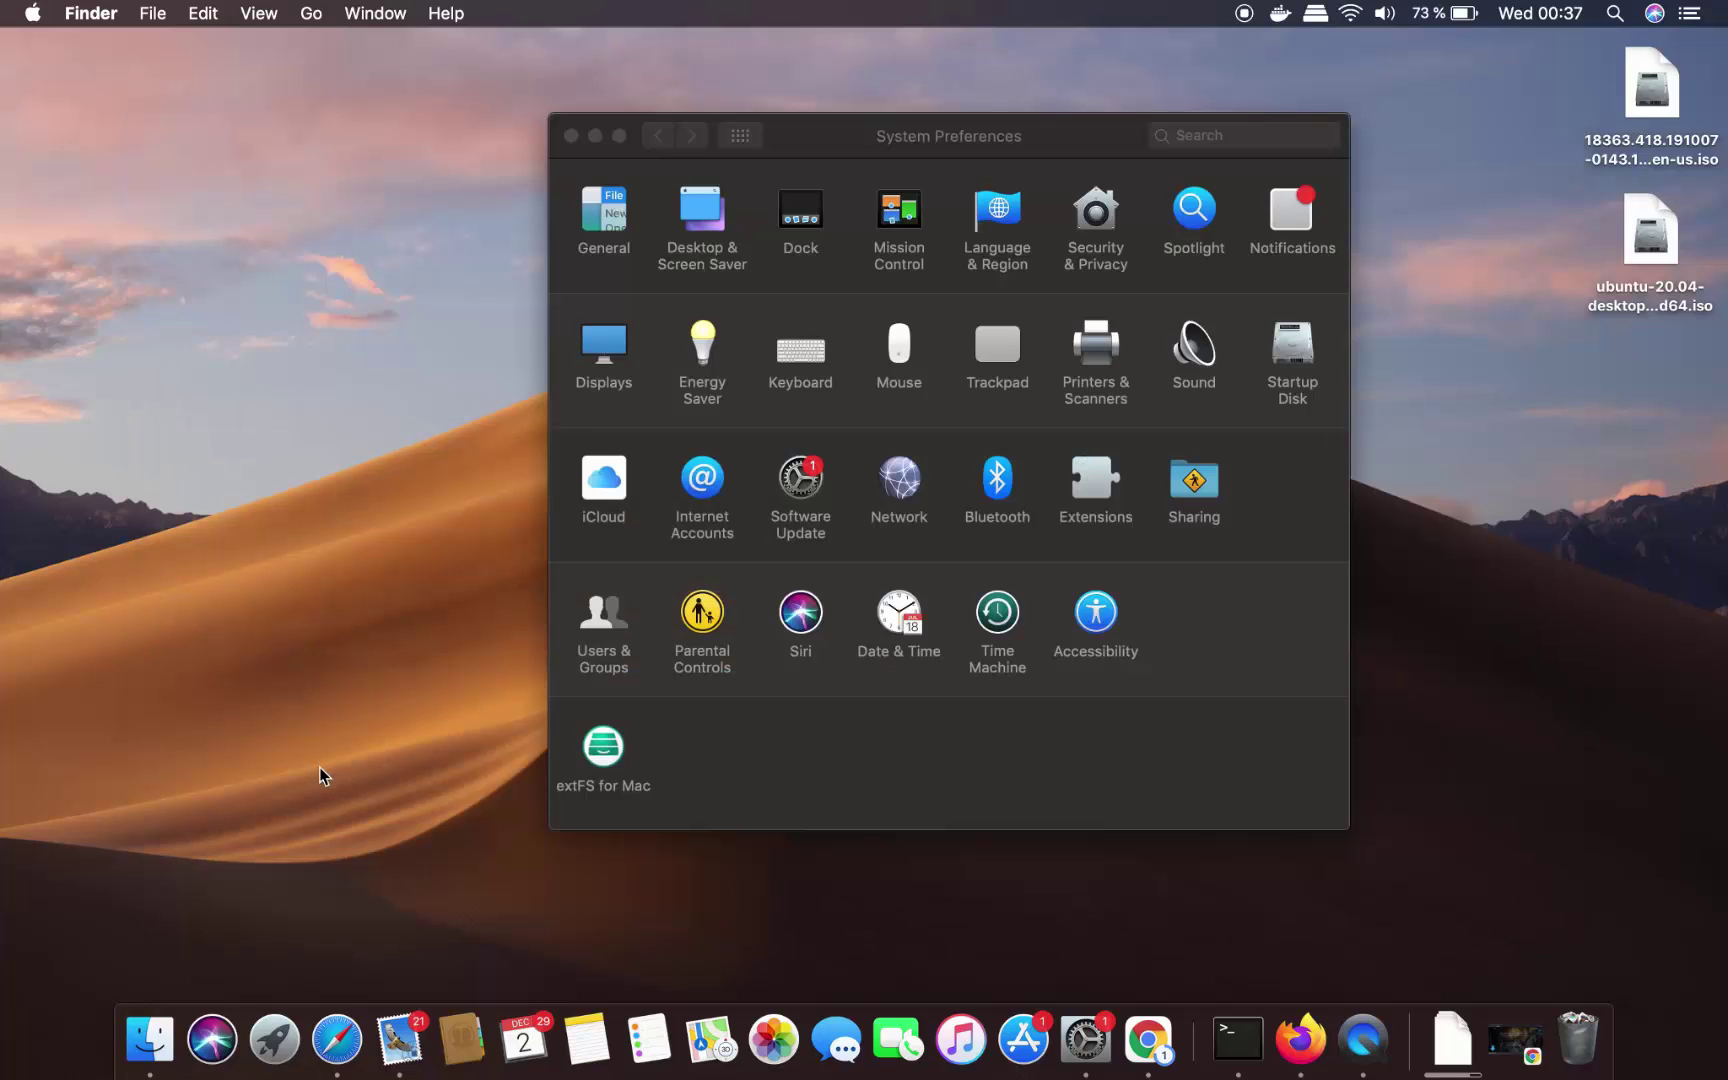
click(282, 1045)
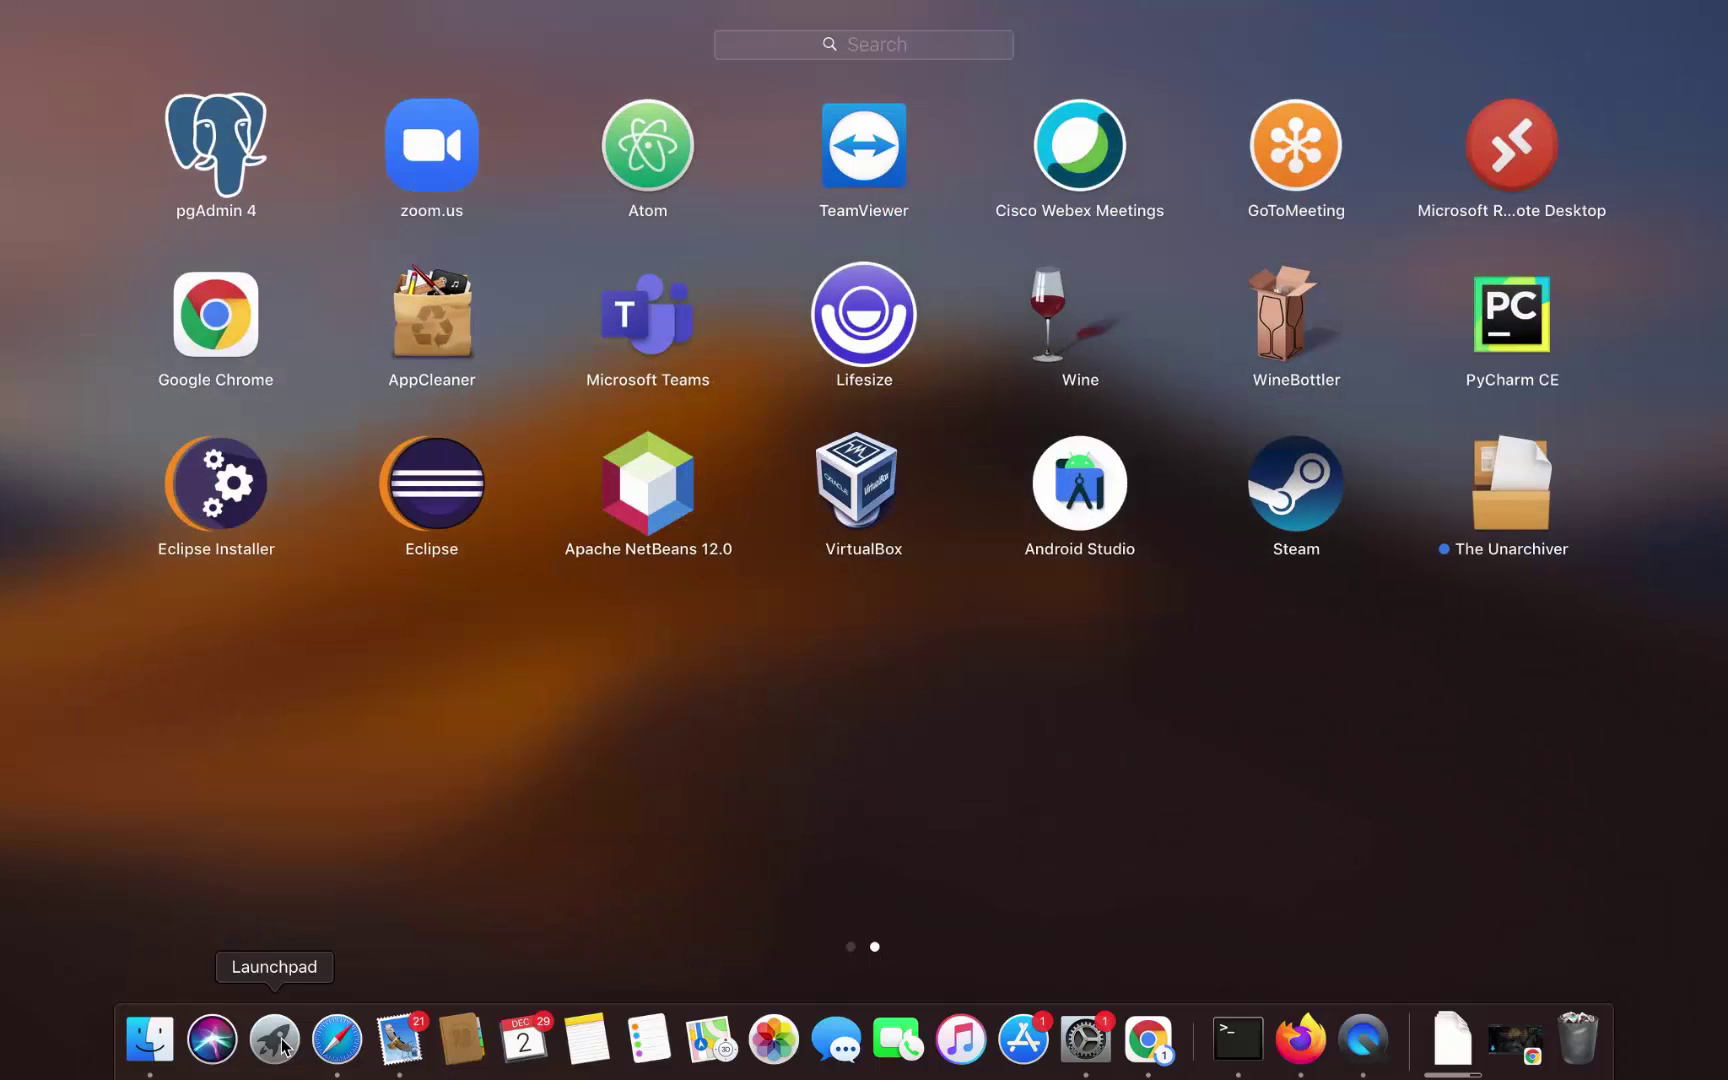
Launch The Unarchiver, go through both welcome pages and dismiss the newsletter sign-up
click(1517, 514)
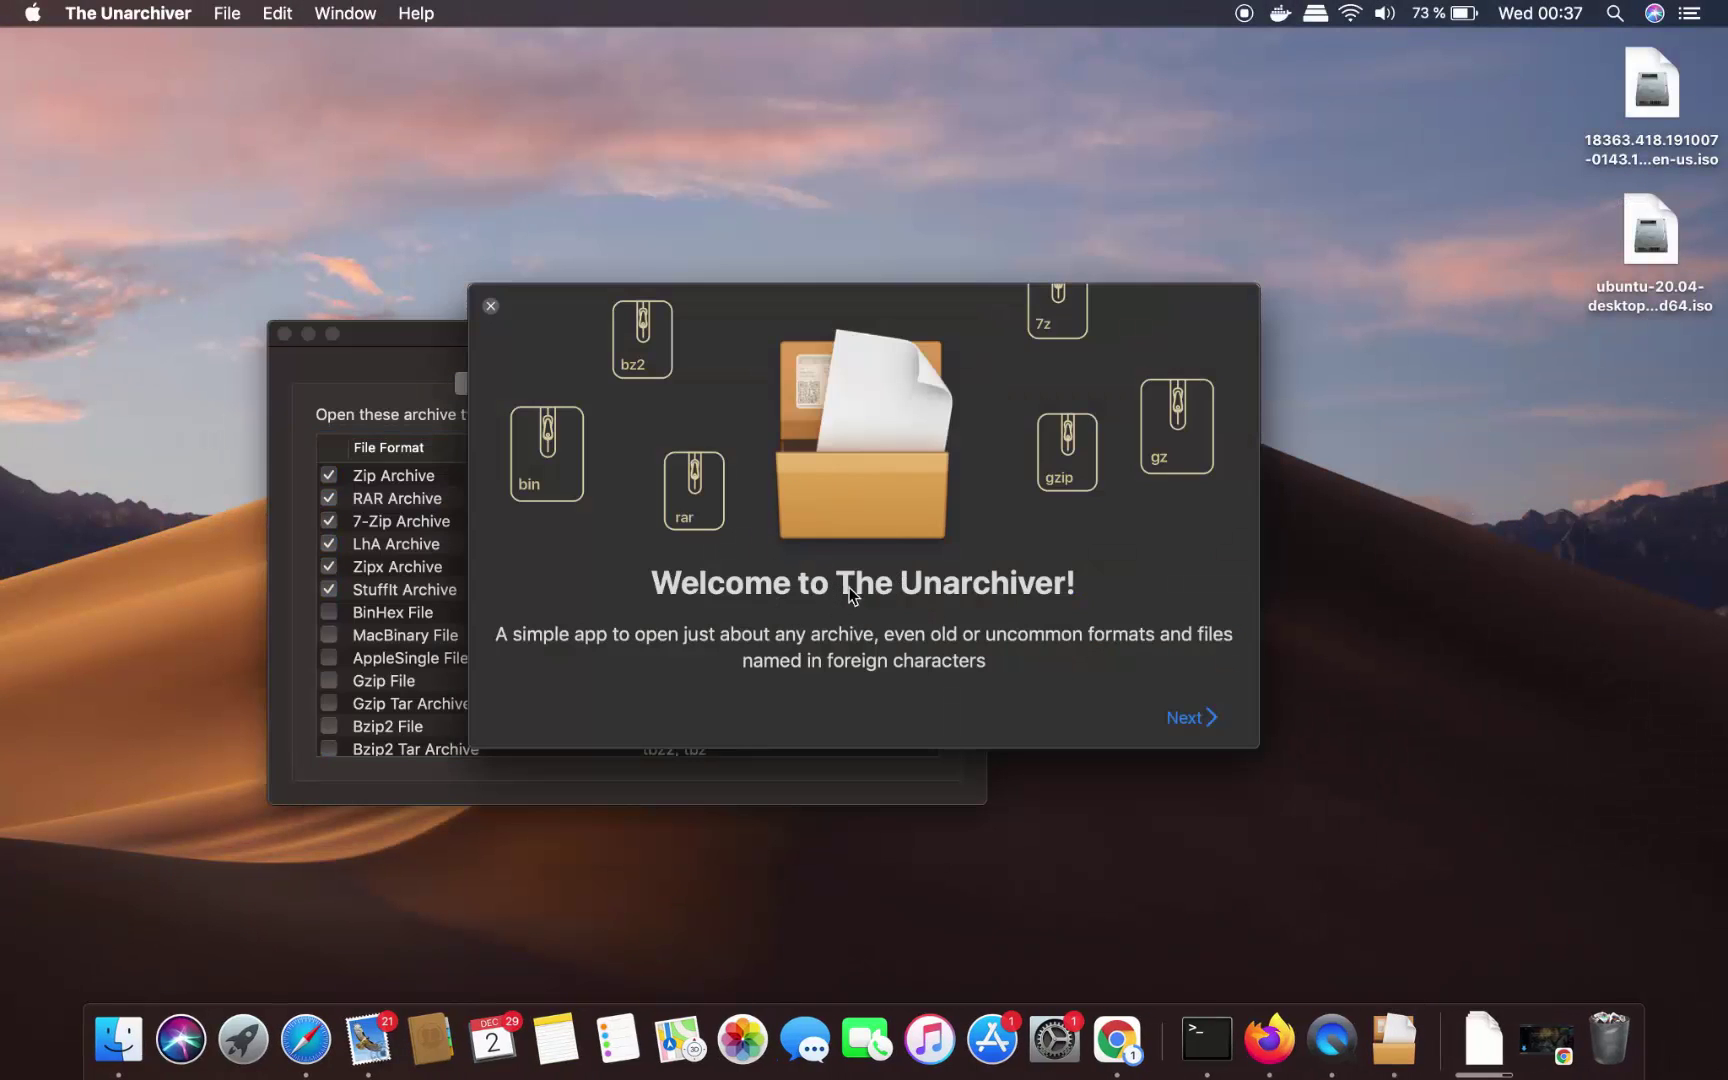
click(1162, 716)
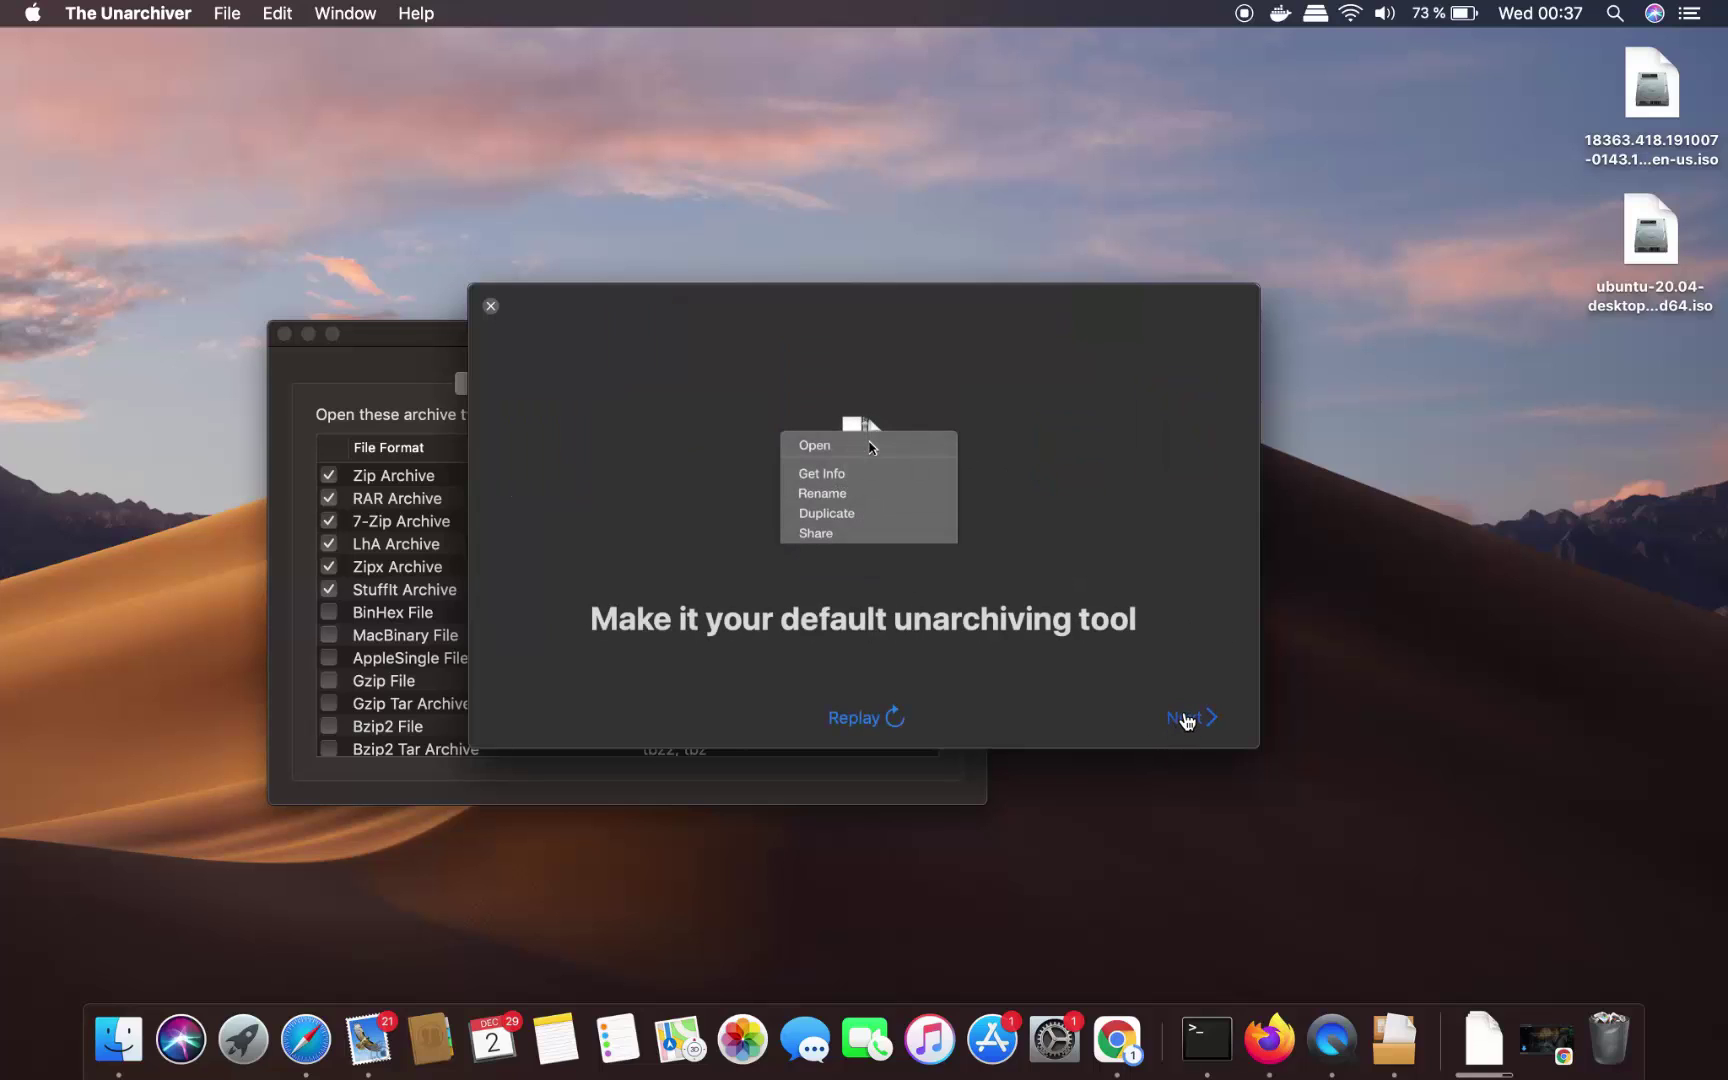
click(1186, 720)
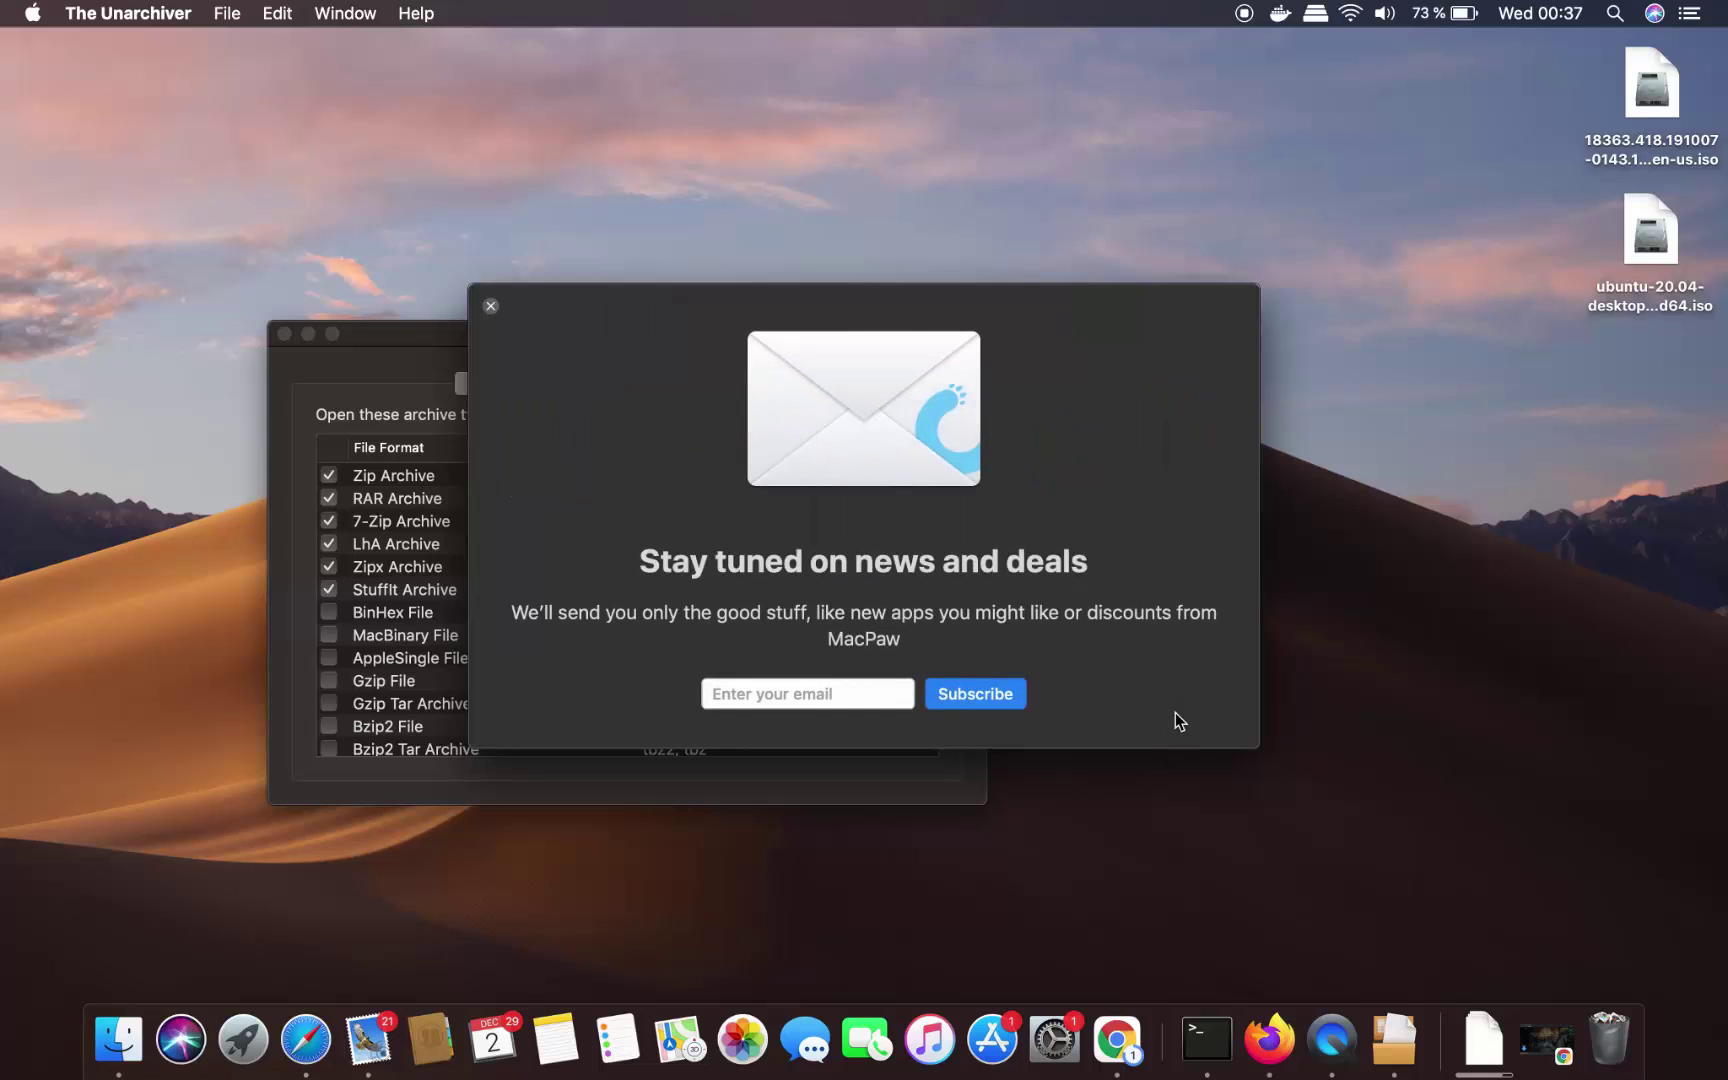
click(491, 306)
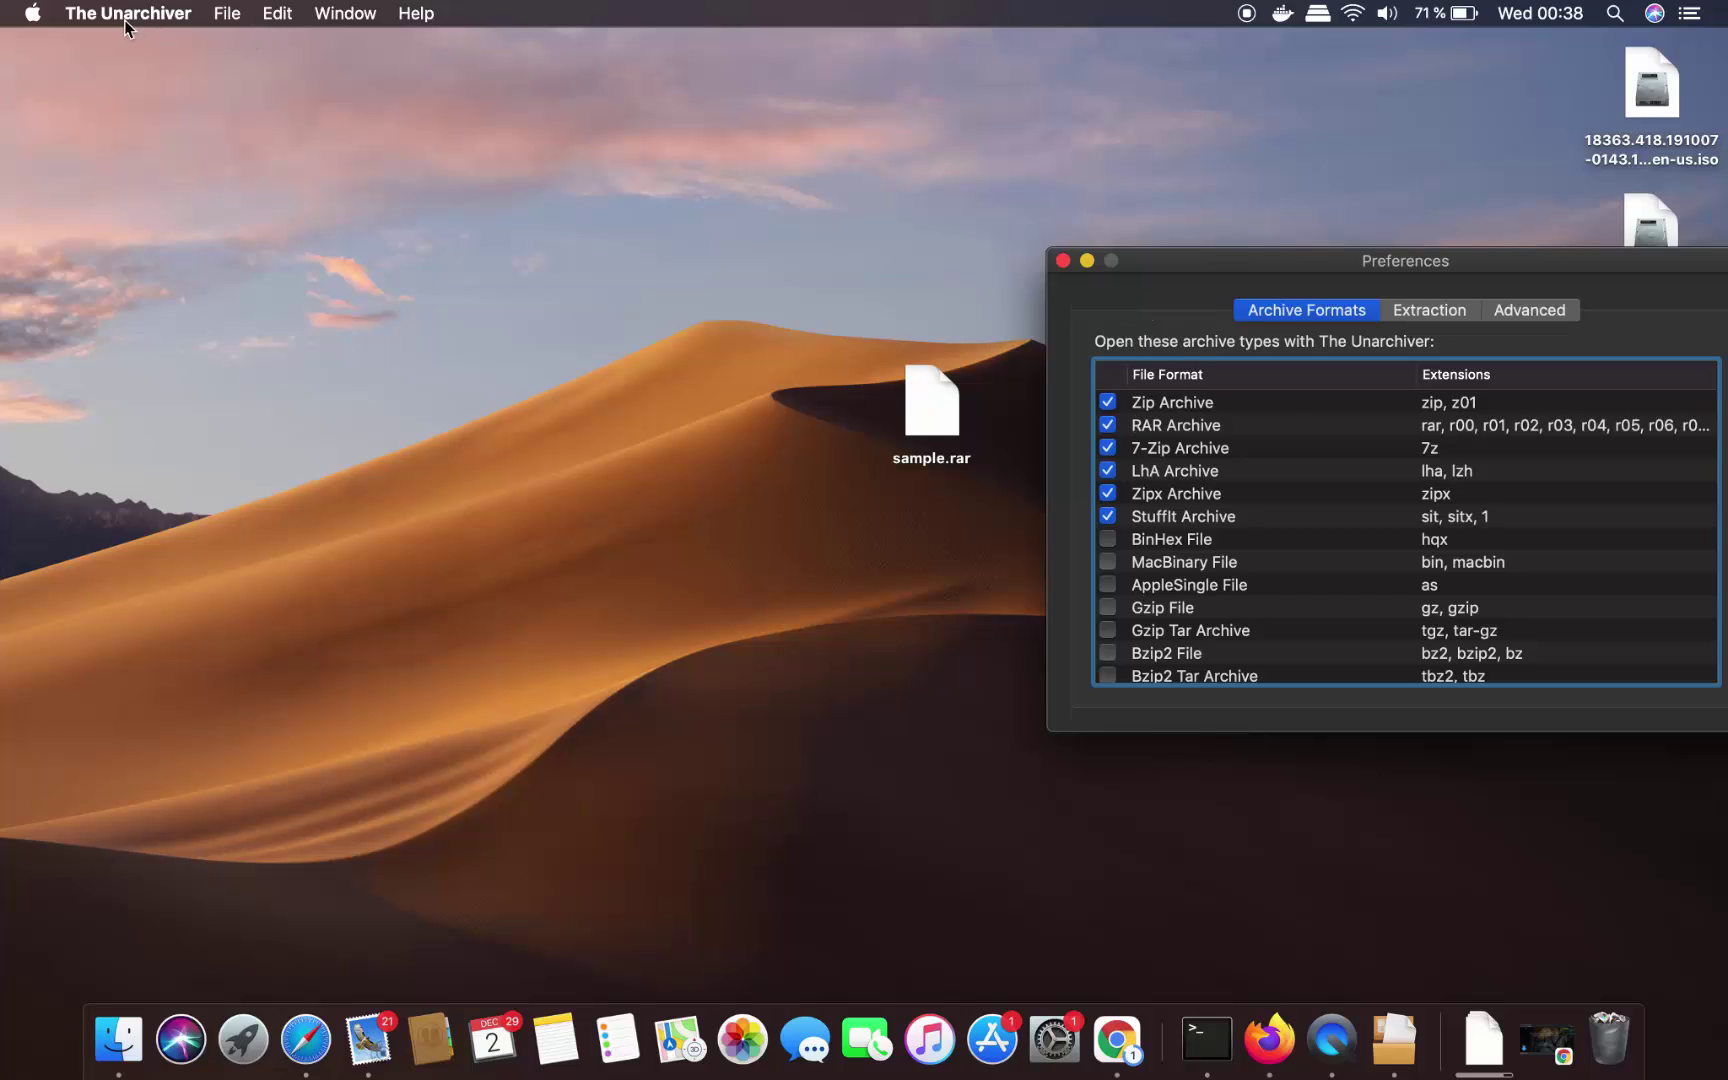
Browse The Unarchiver's menus to find the Unarchive to Desktop command
click(231, 18)
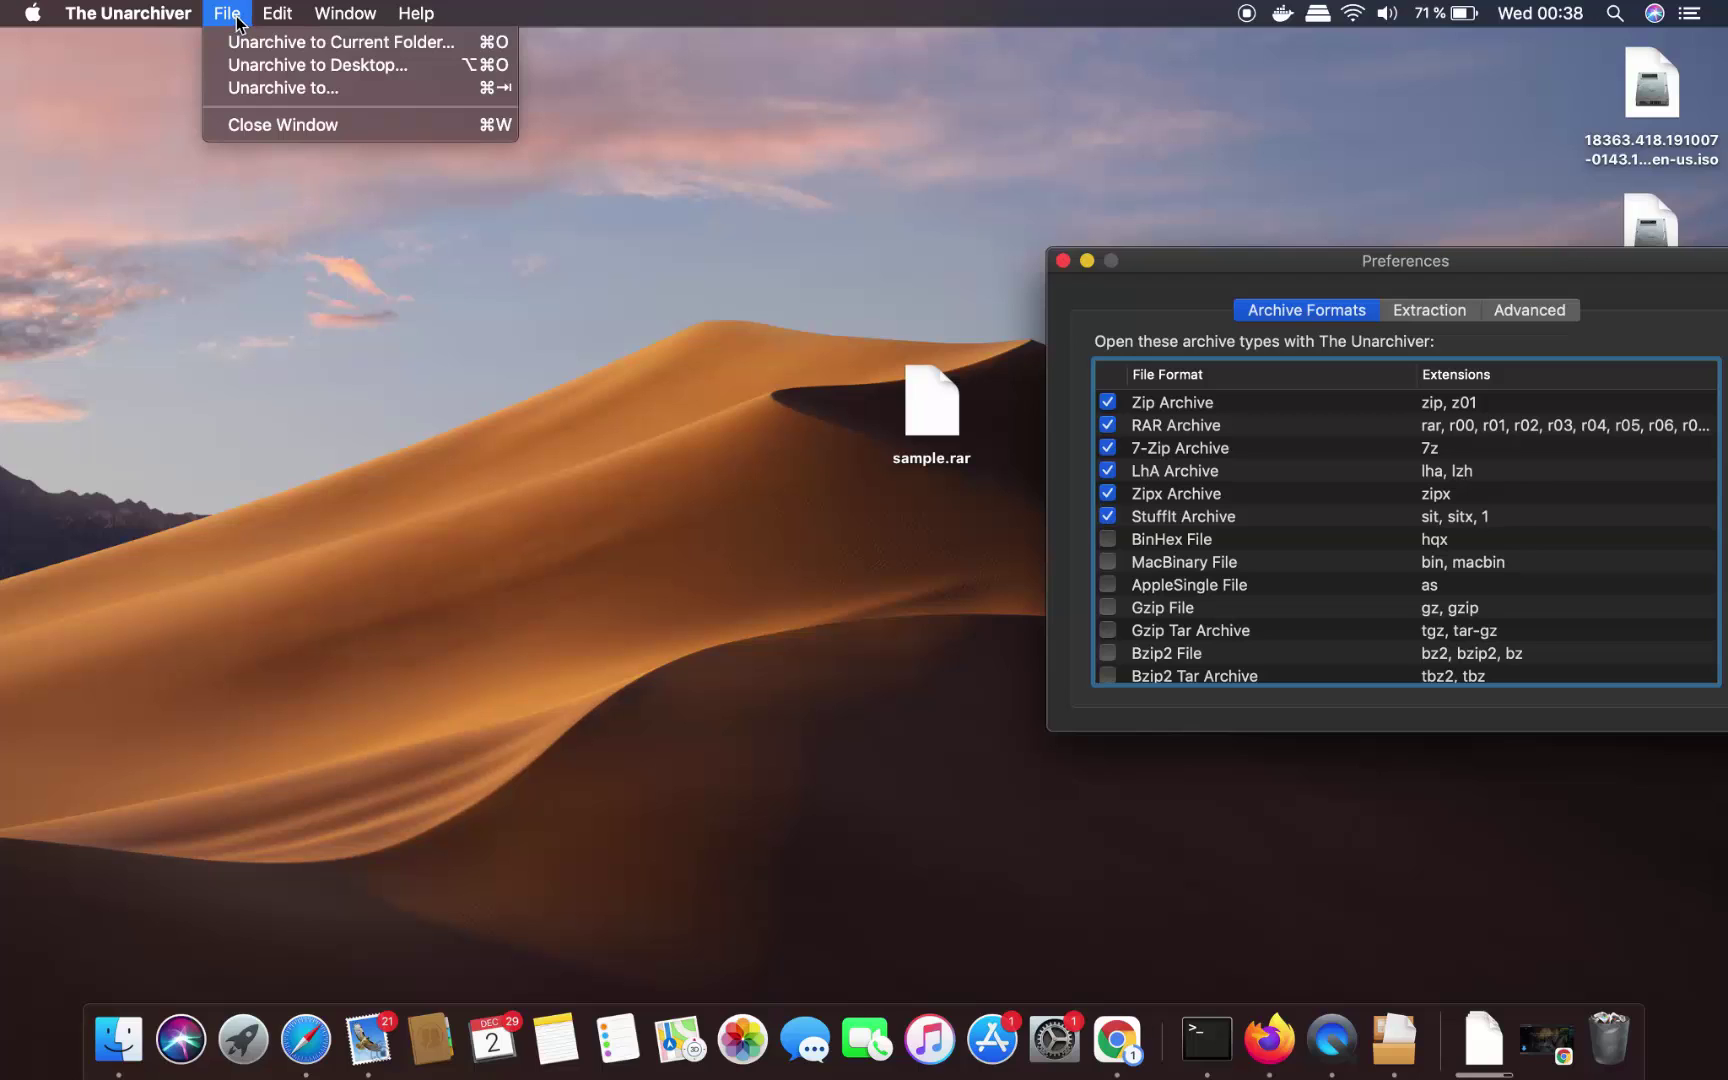
mouse_move(262, 16)
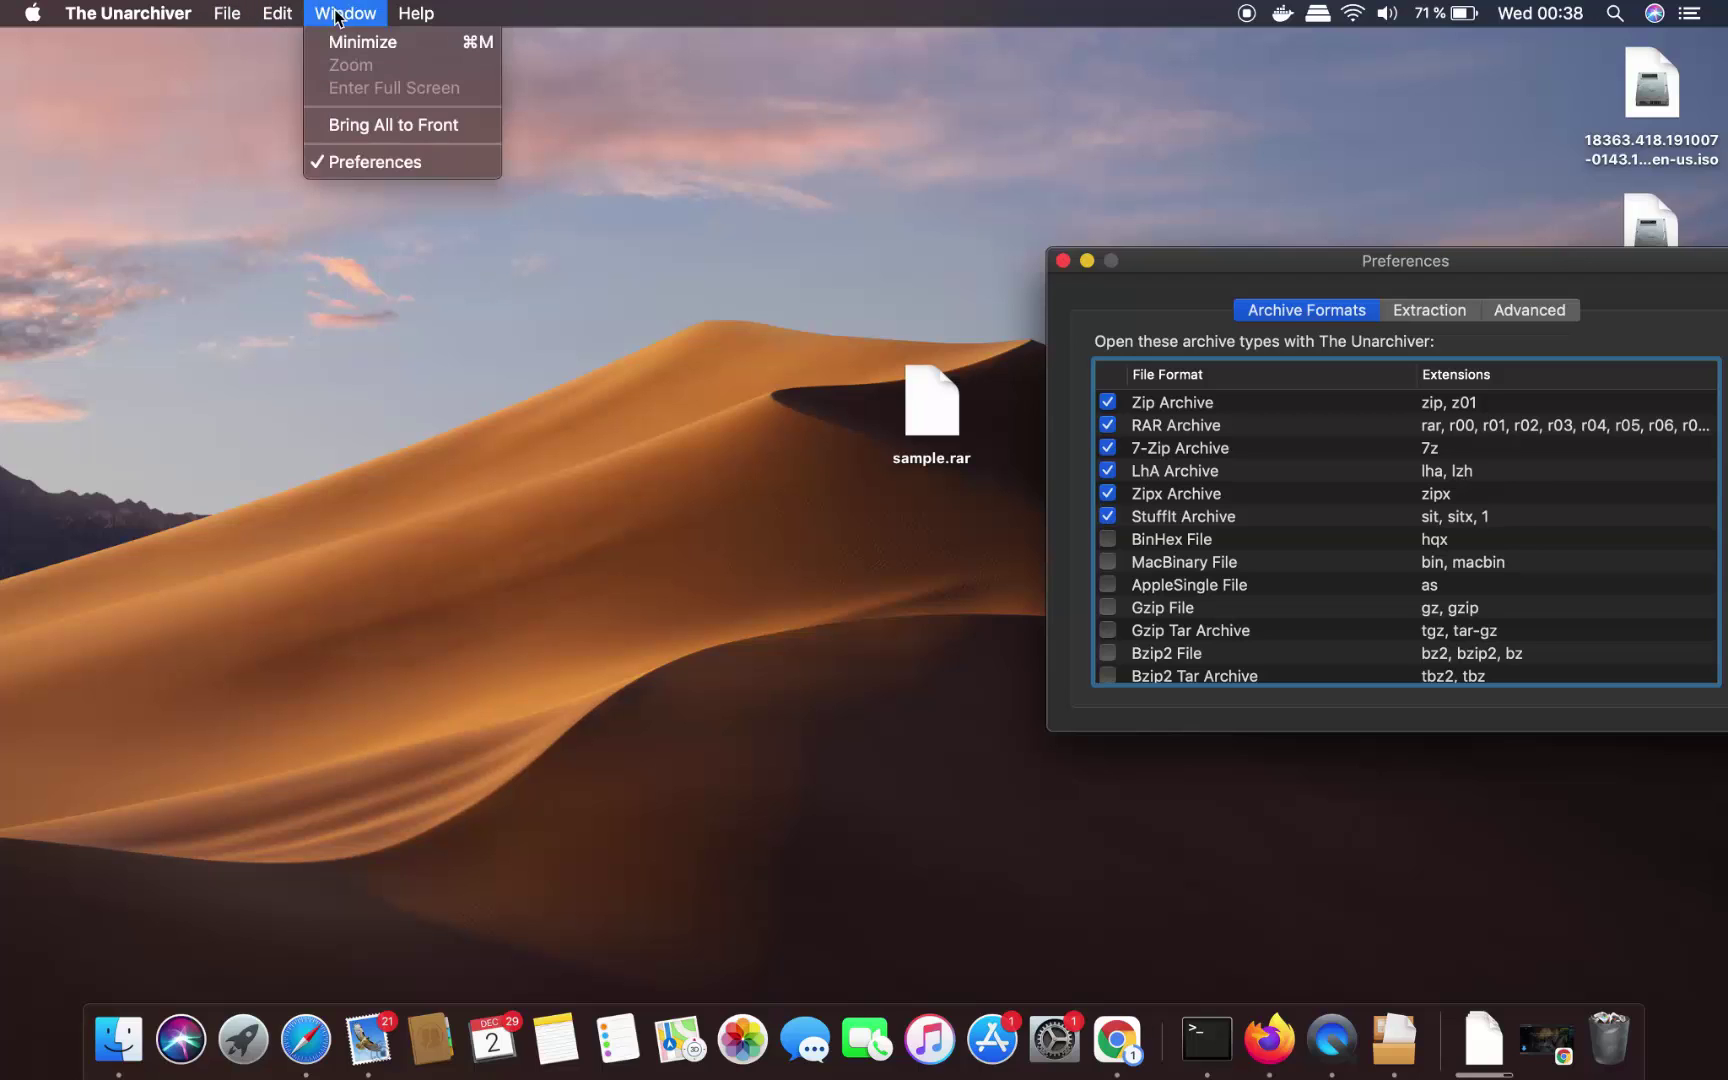
mouse_move(416, 18)
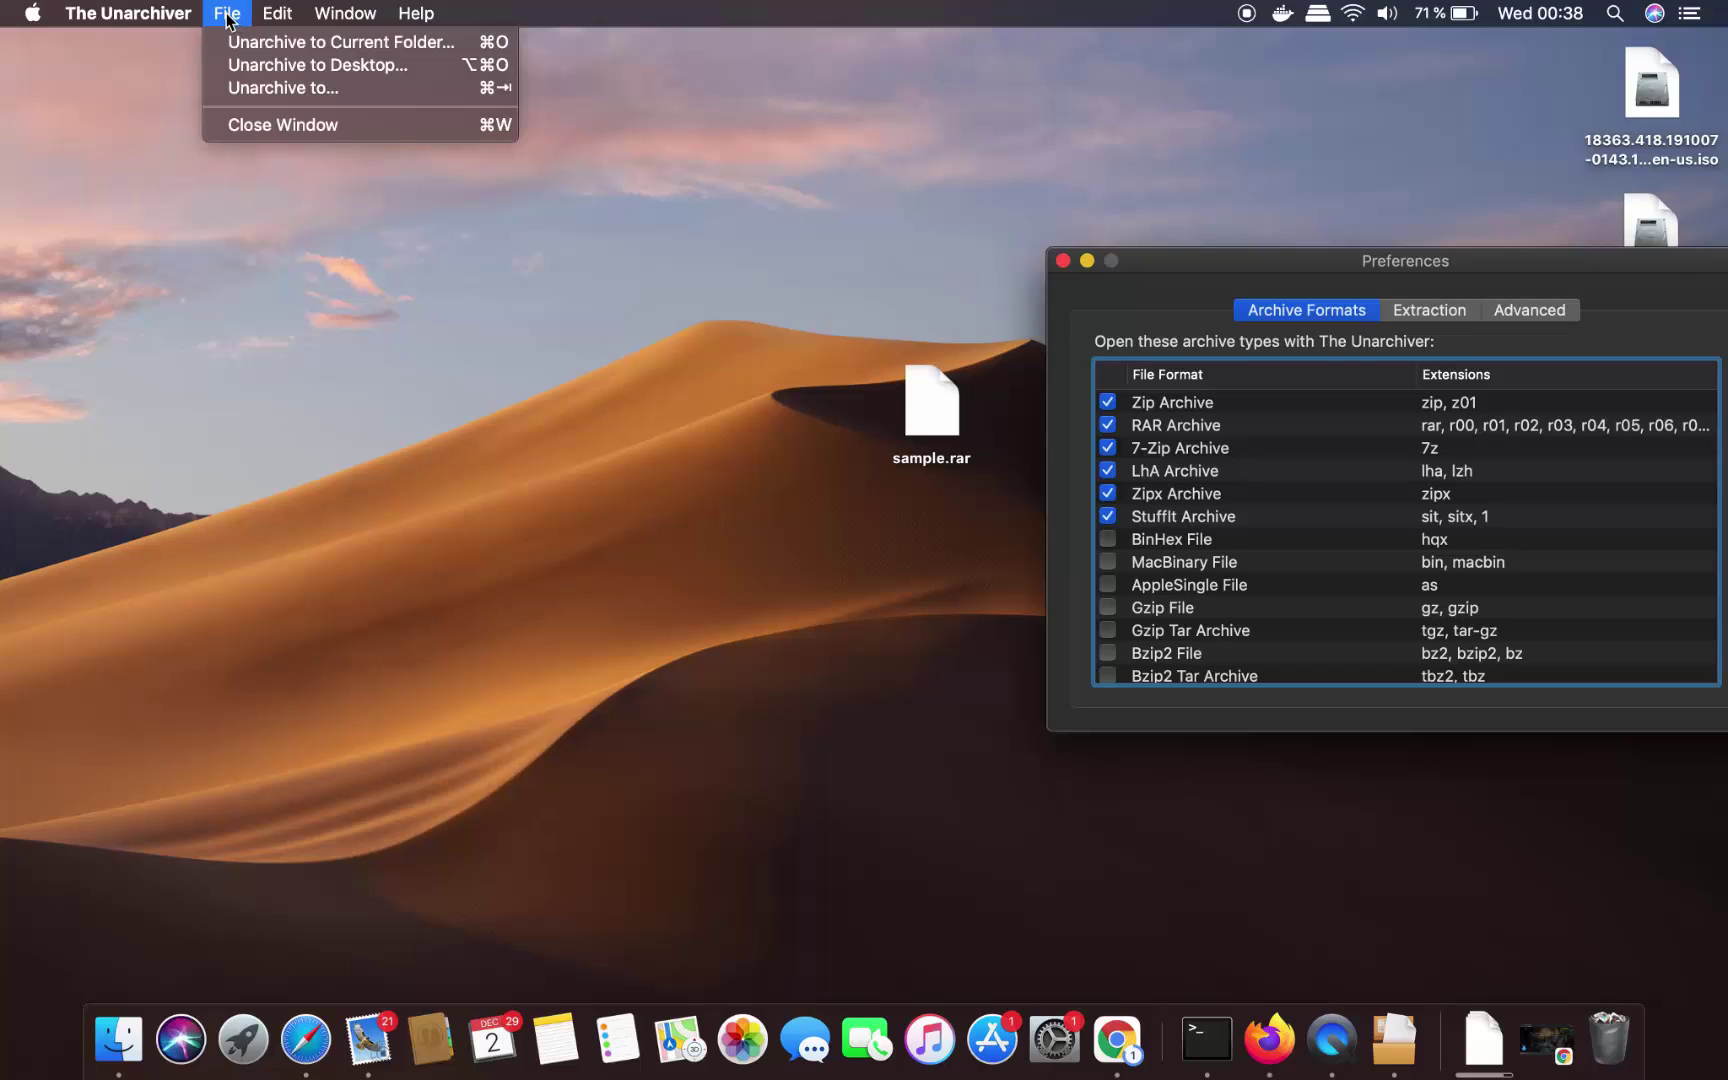
Unarchive sample.rar from the Desktop and grant permission to extract there
click(320, 66)
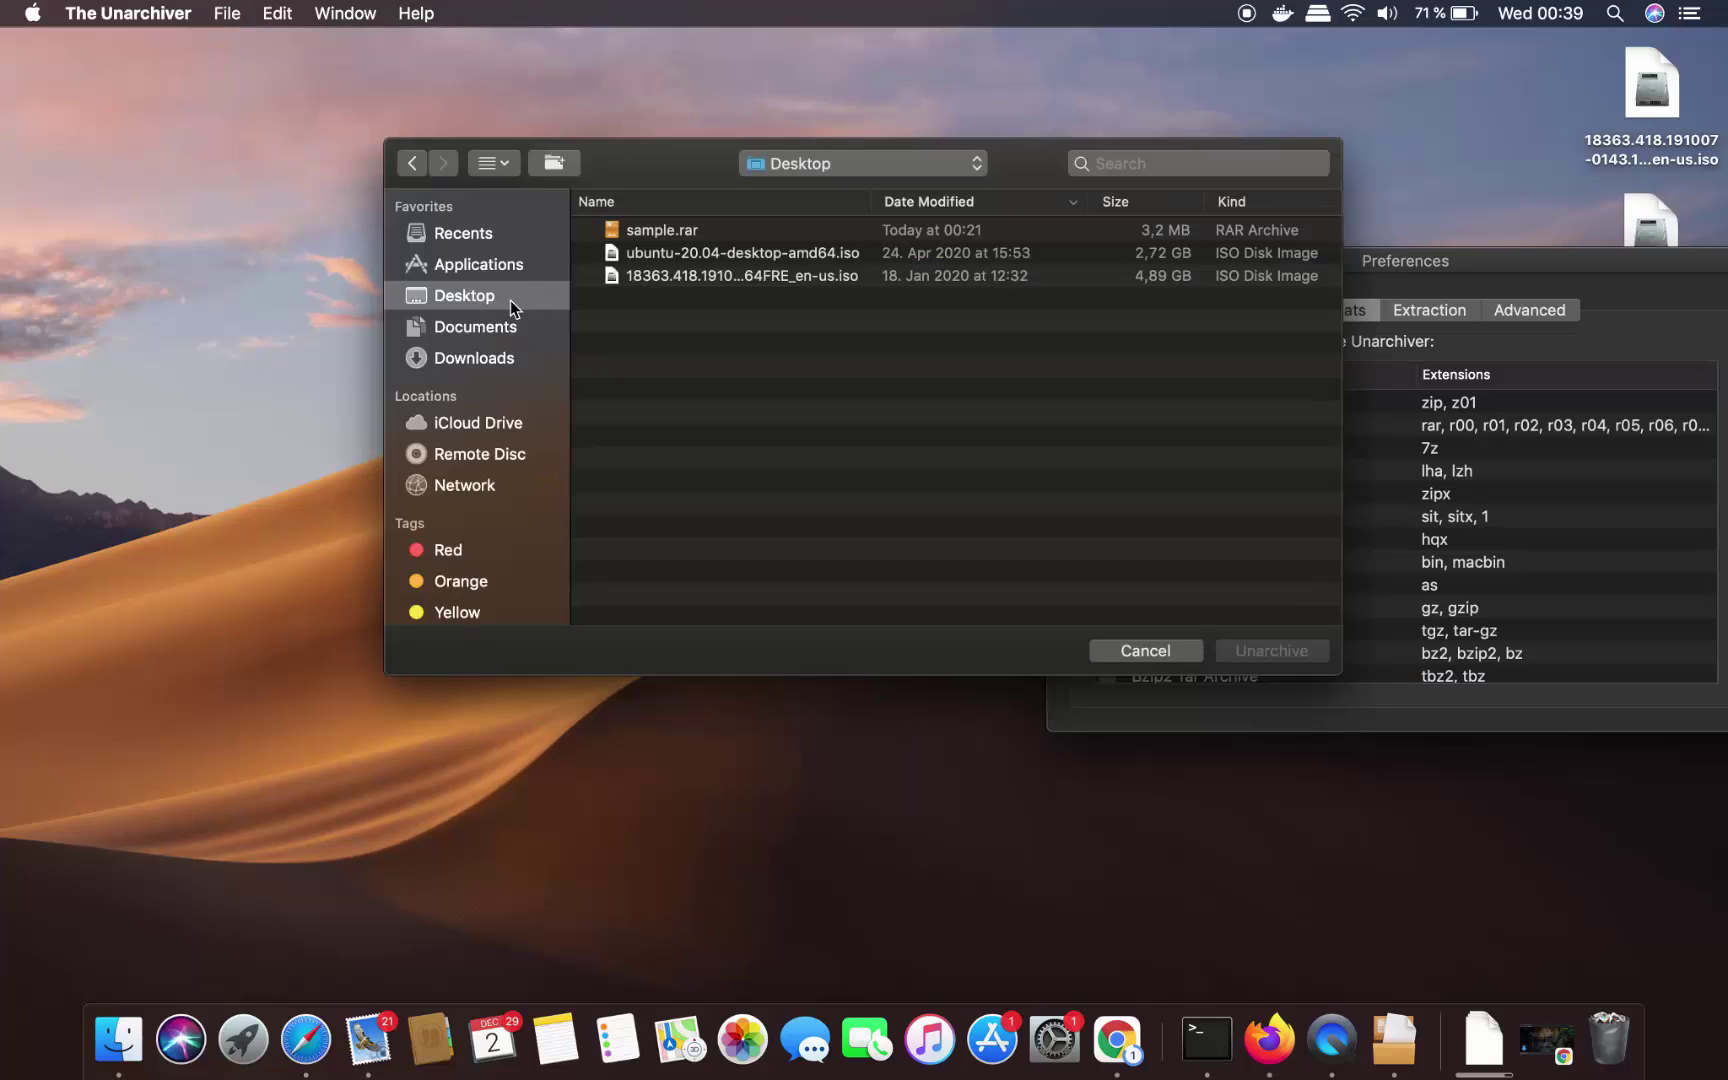
click(662, 231)
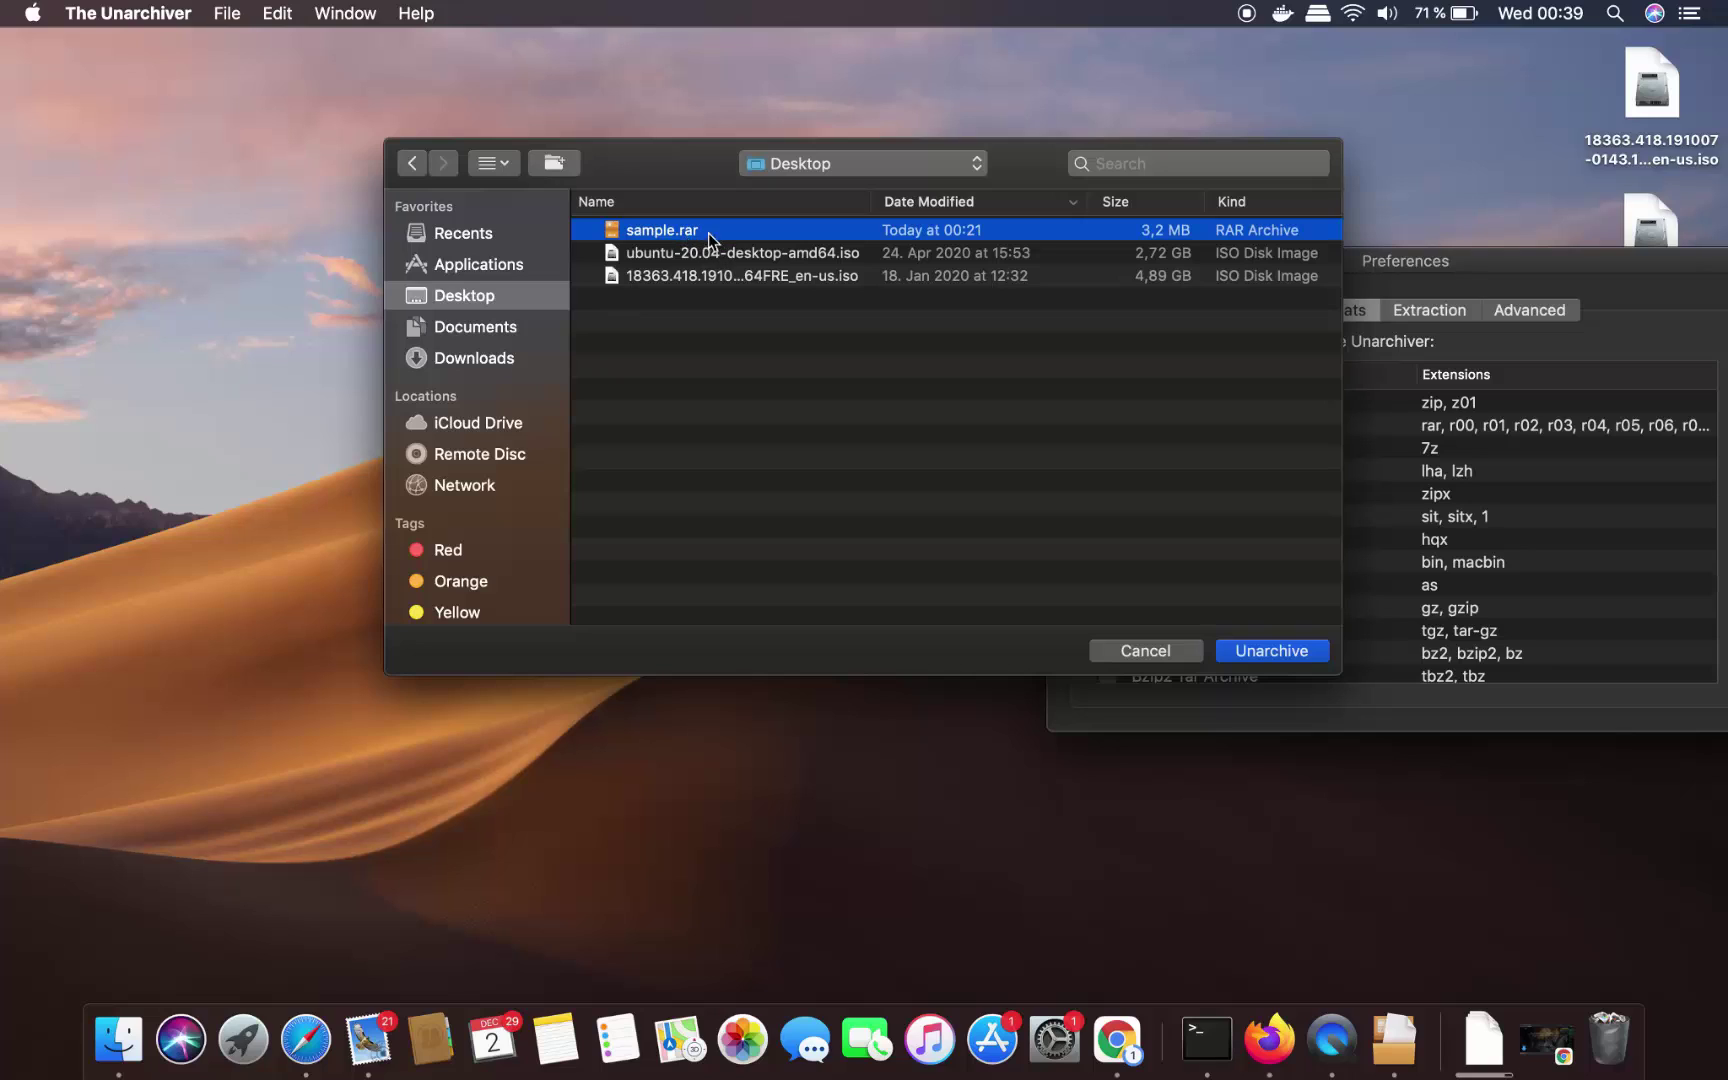
click(1270, 651)
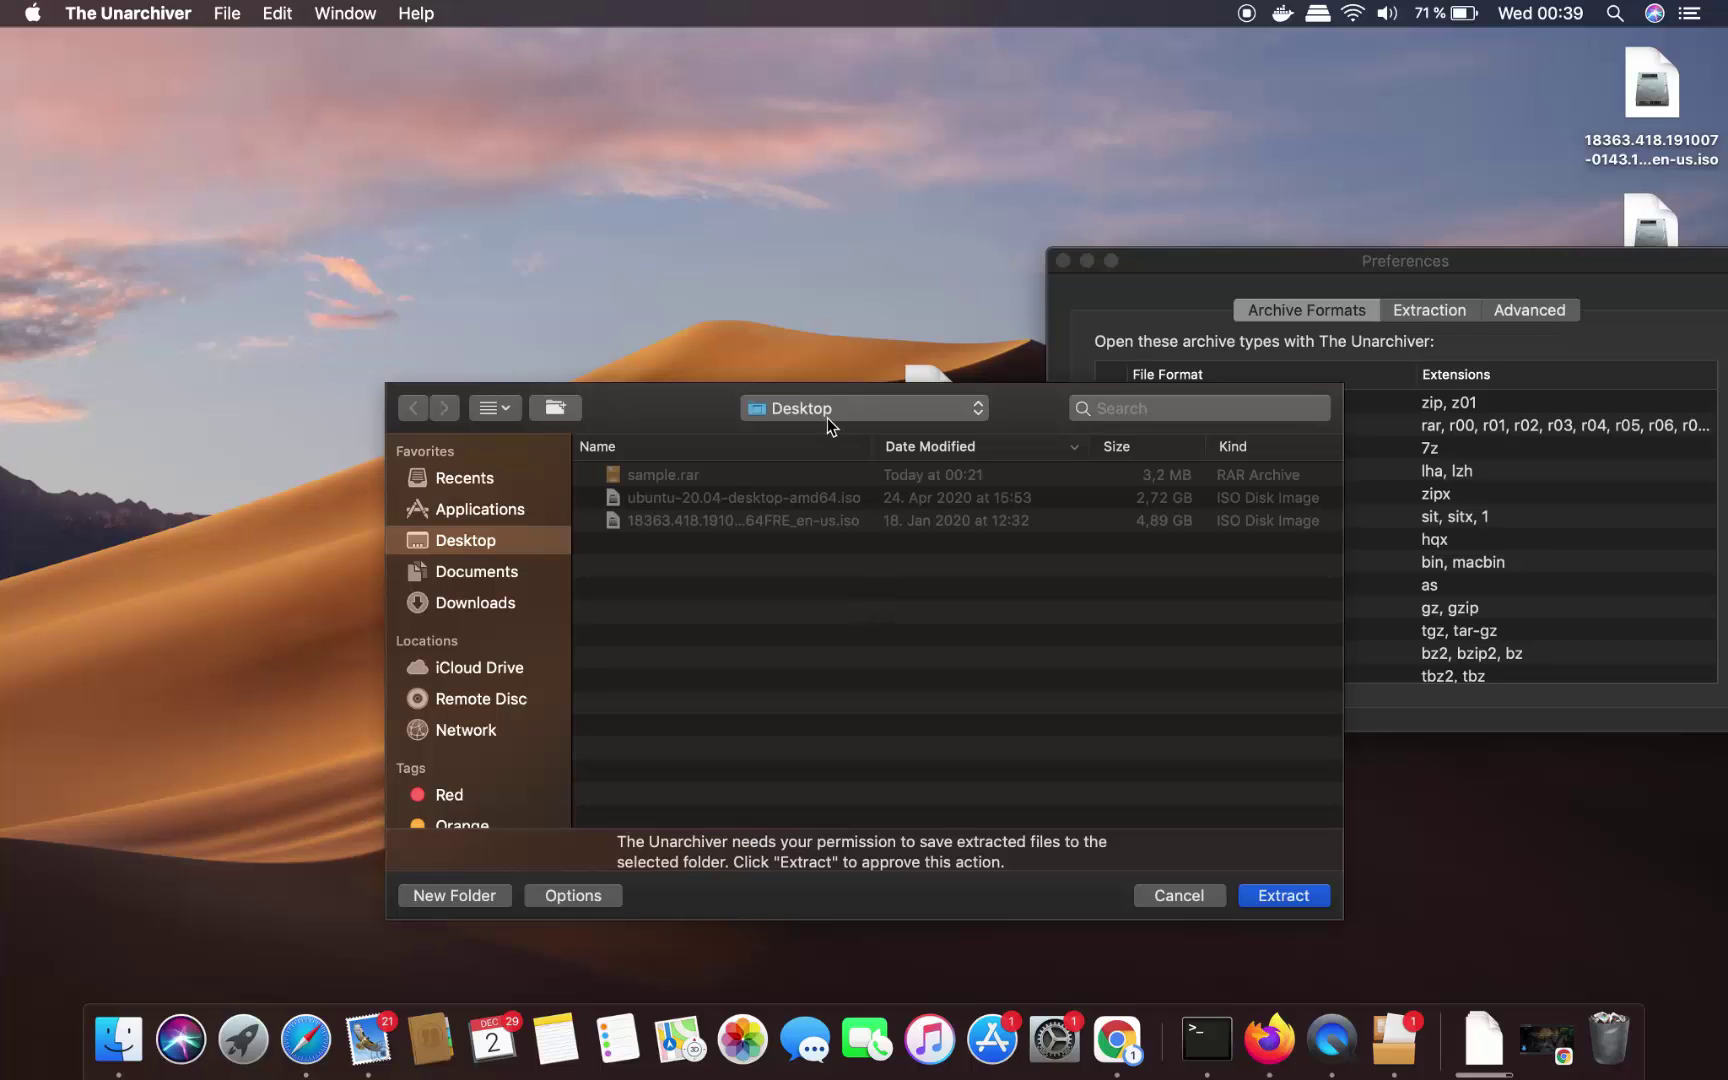
click(1282, 900)
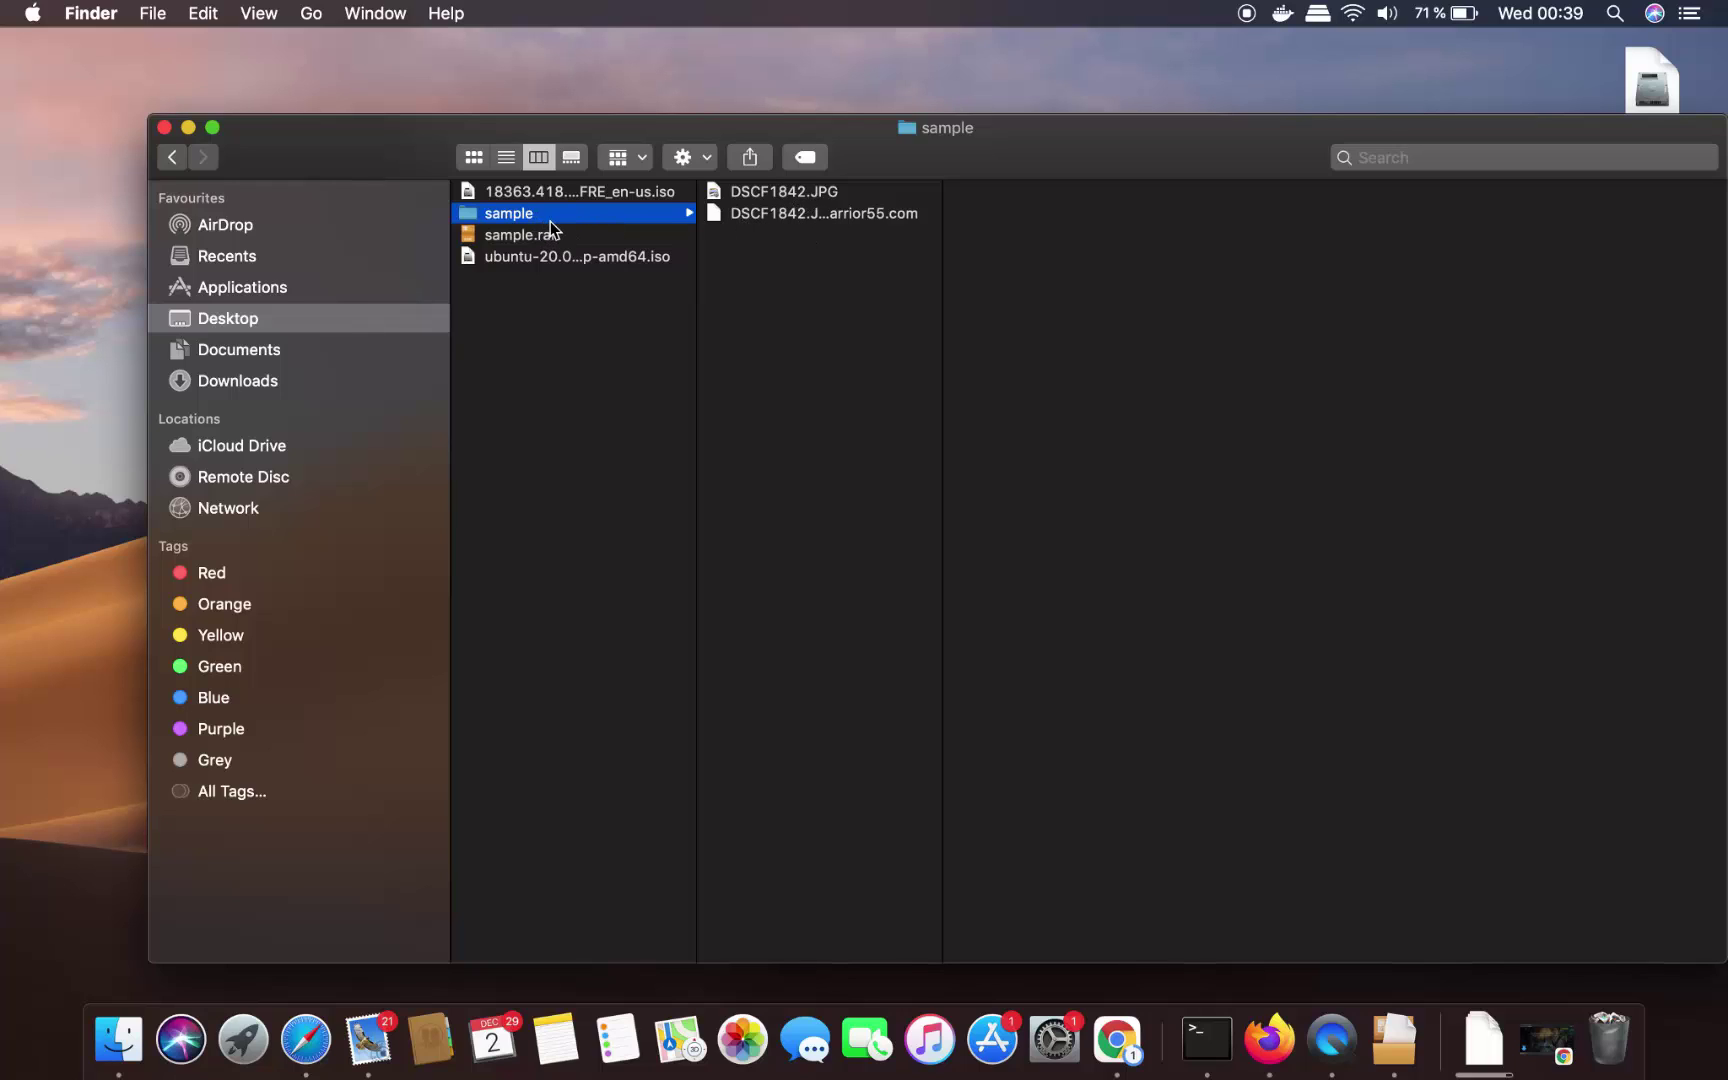
Close the extracted folder's window and move the Preferences window to the left-centre
click(165, 128)
drag(1256, 268, 1105, 590)
drag(1108, 572, 557, 565)
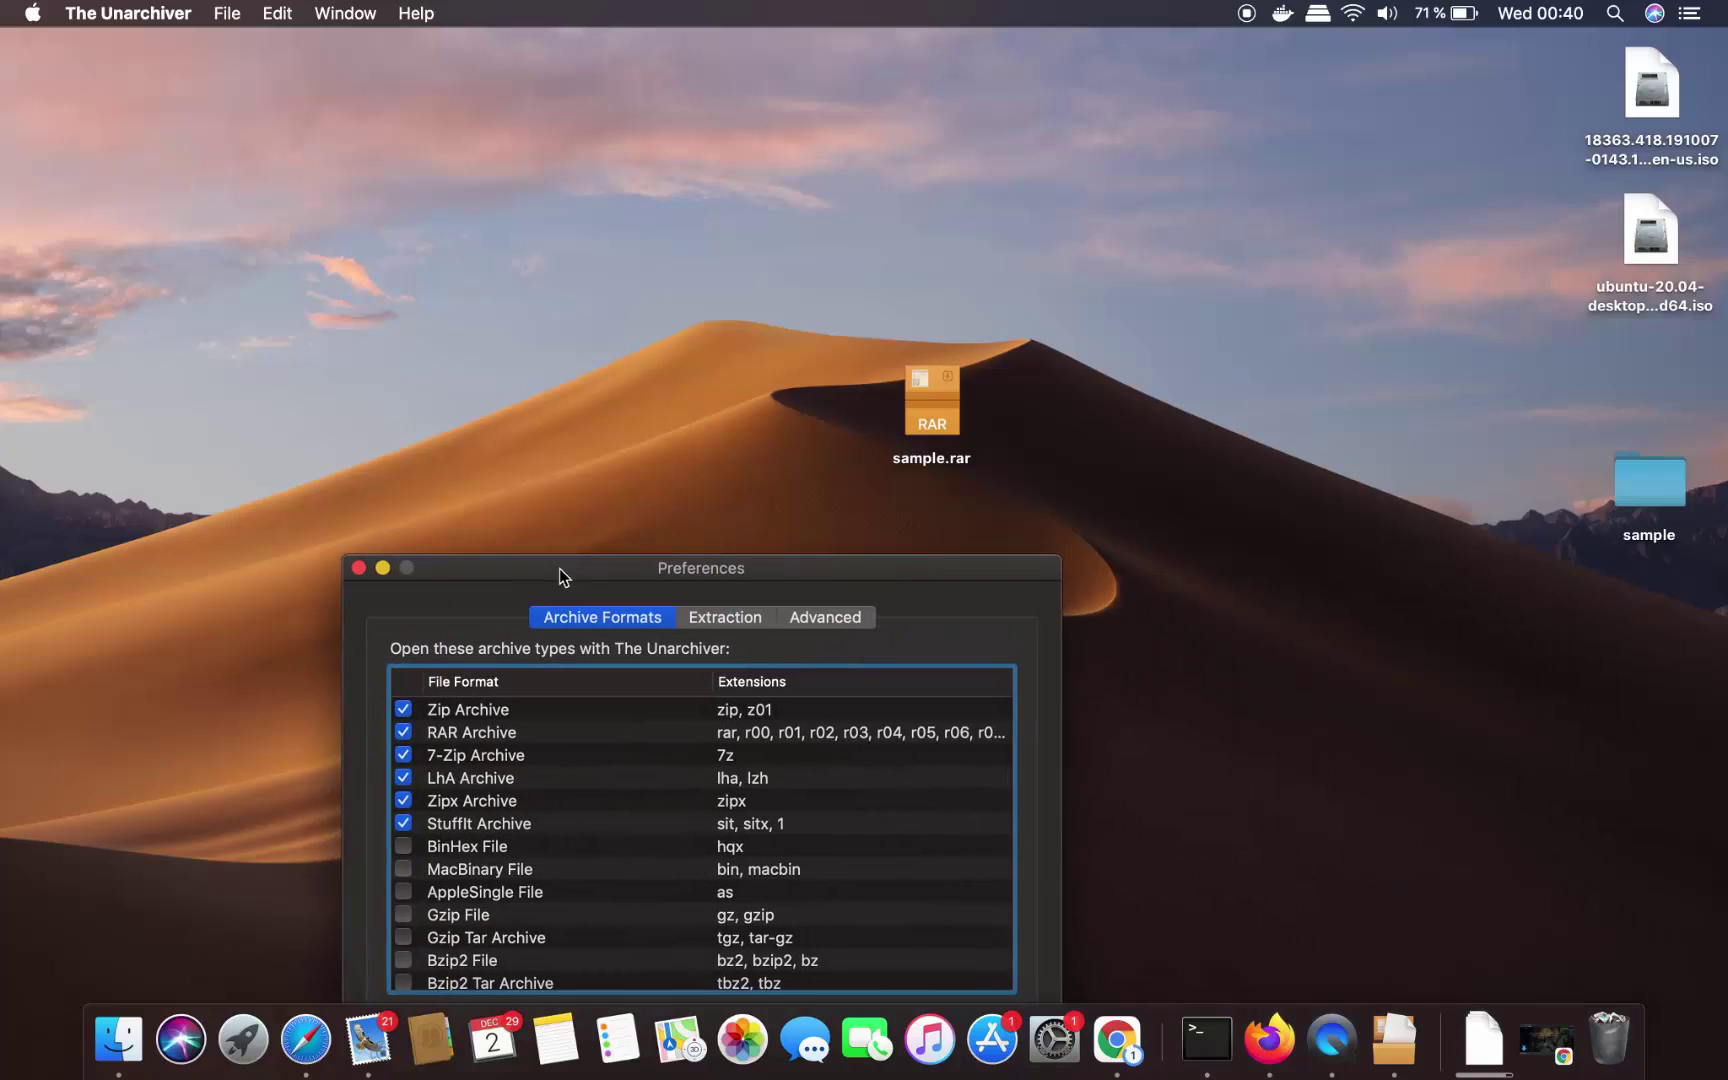
Place the sample folder beside sample.rar and check its two extracted files
drag(1641, 515, 1110, 425)
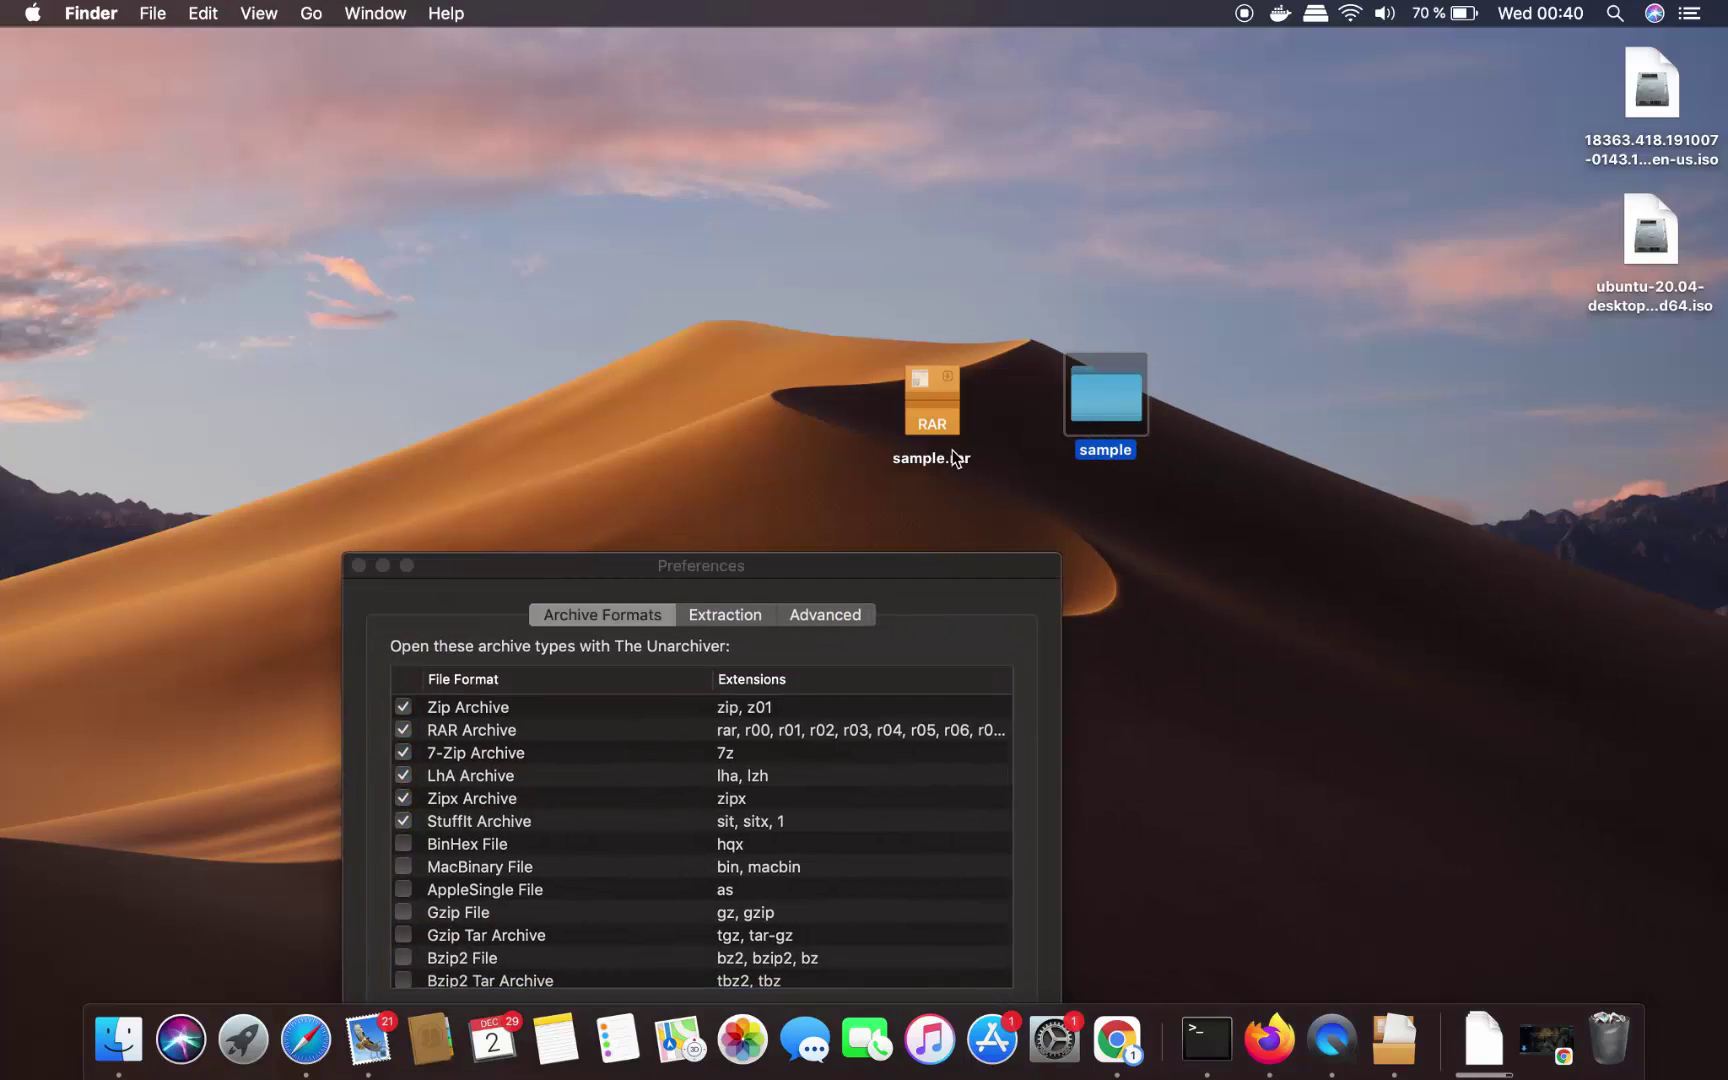
double_click(1102, 428)
drag(926, 316, 794, 262)
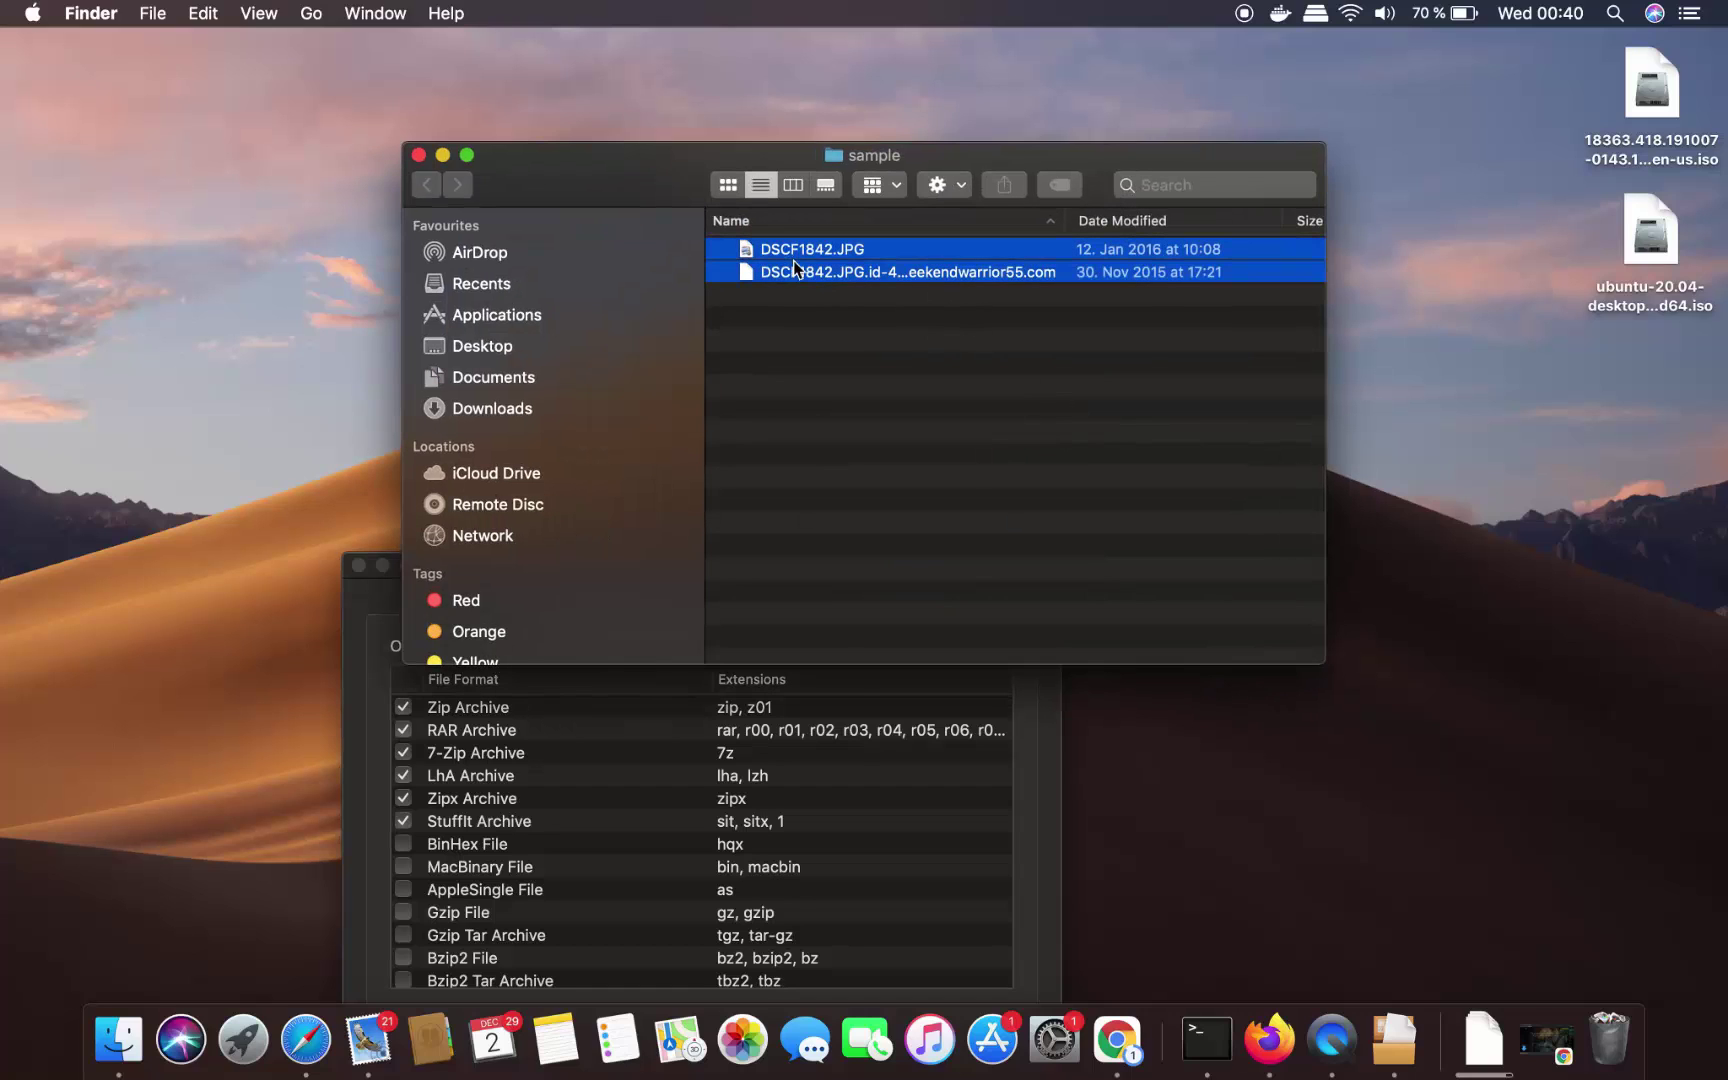
click(418, 155)
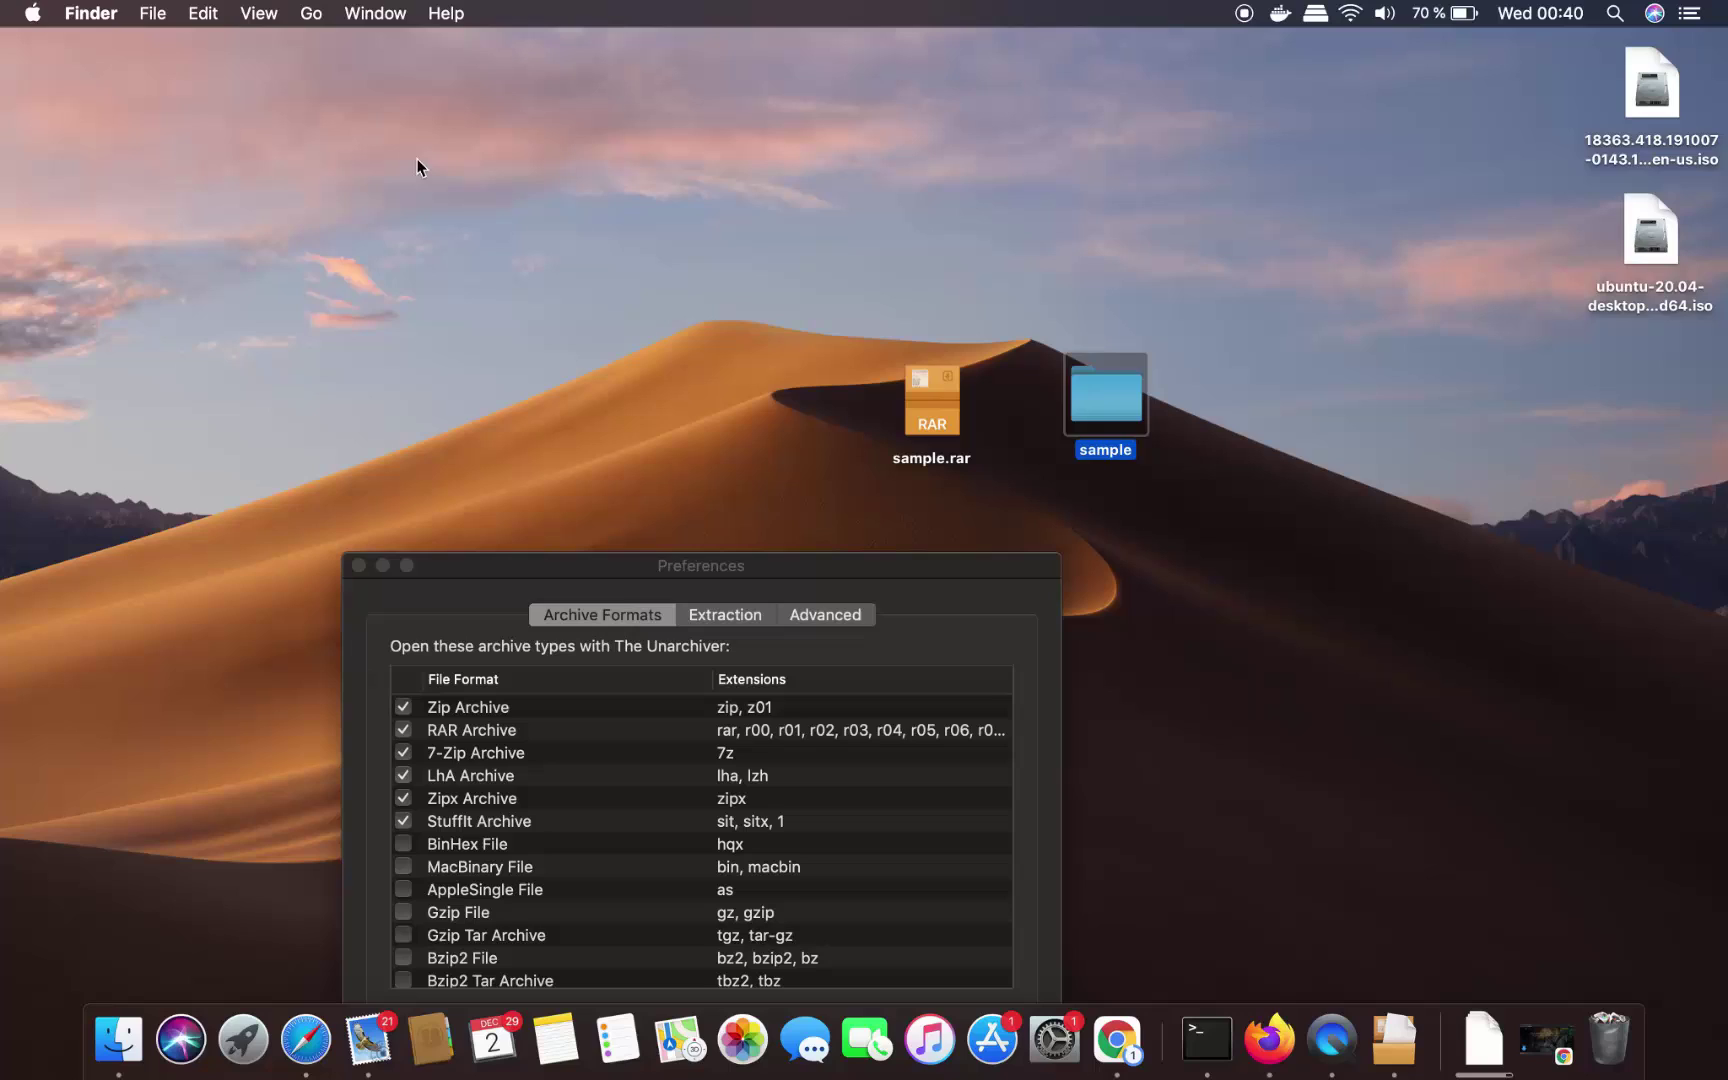
click(928, 390)
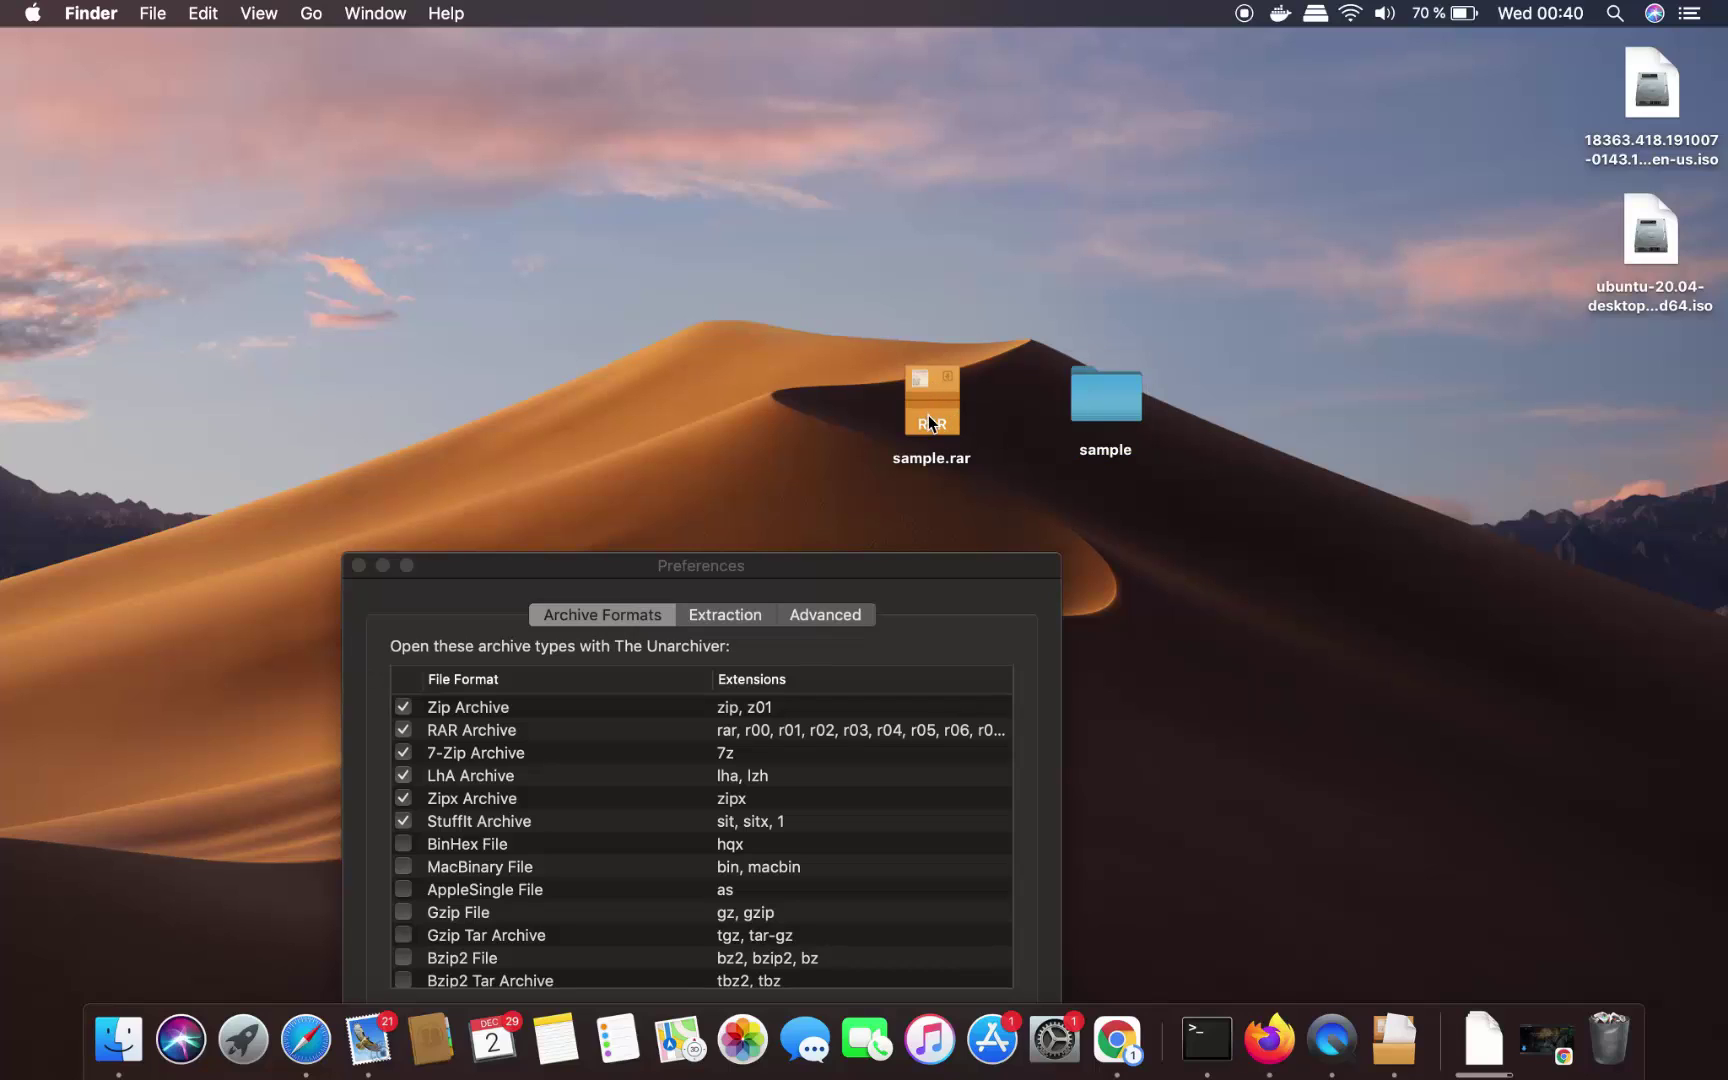
Extract sample.rar again, then move the resulting sample-1 folder to the Trash
double_click(927, 413)
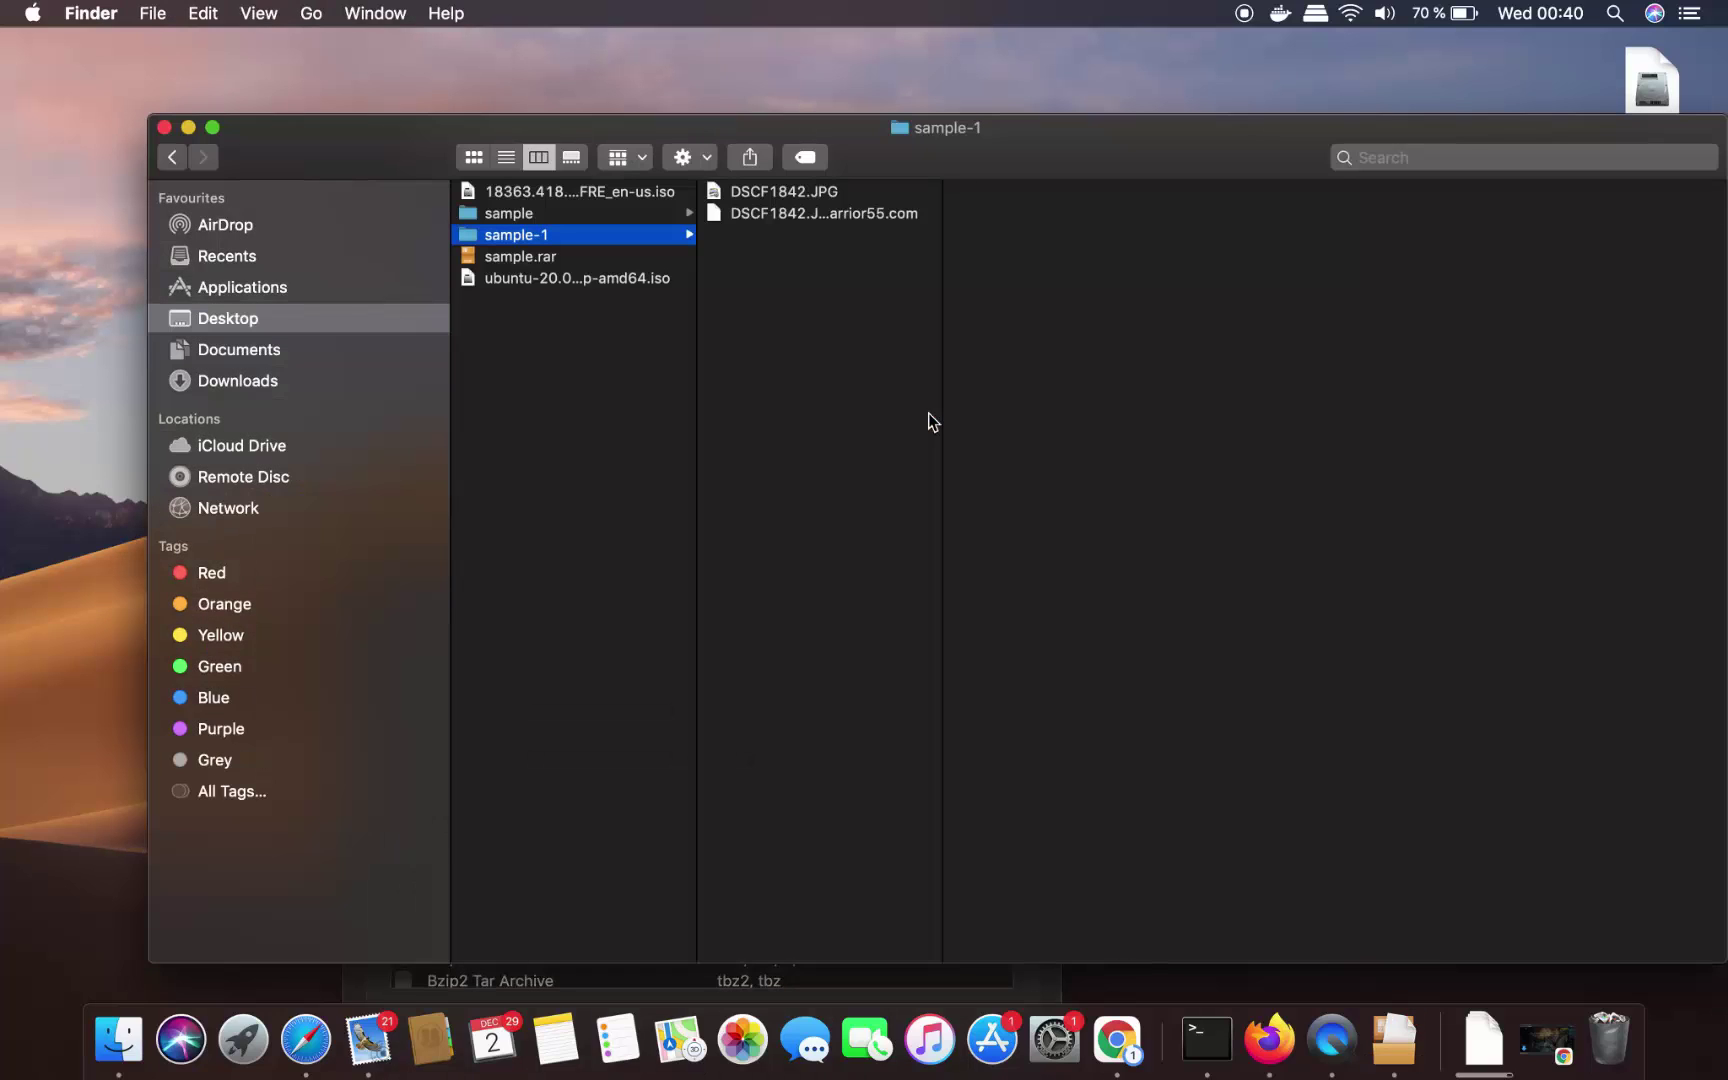
key(super+w)
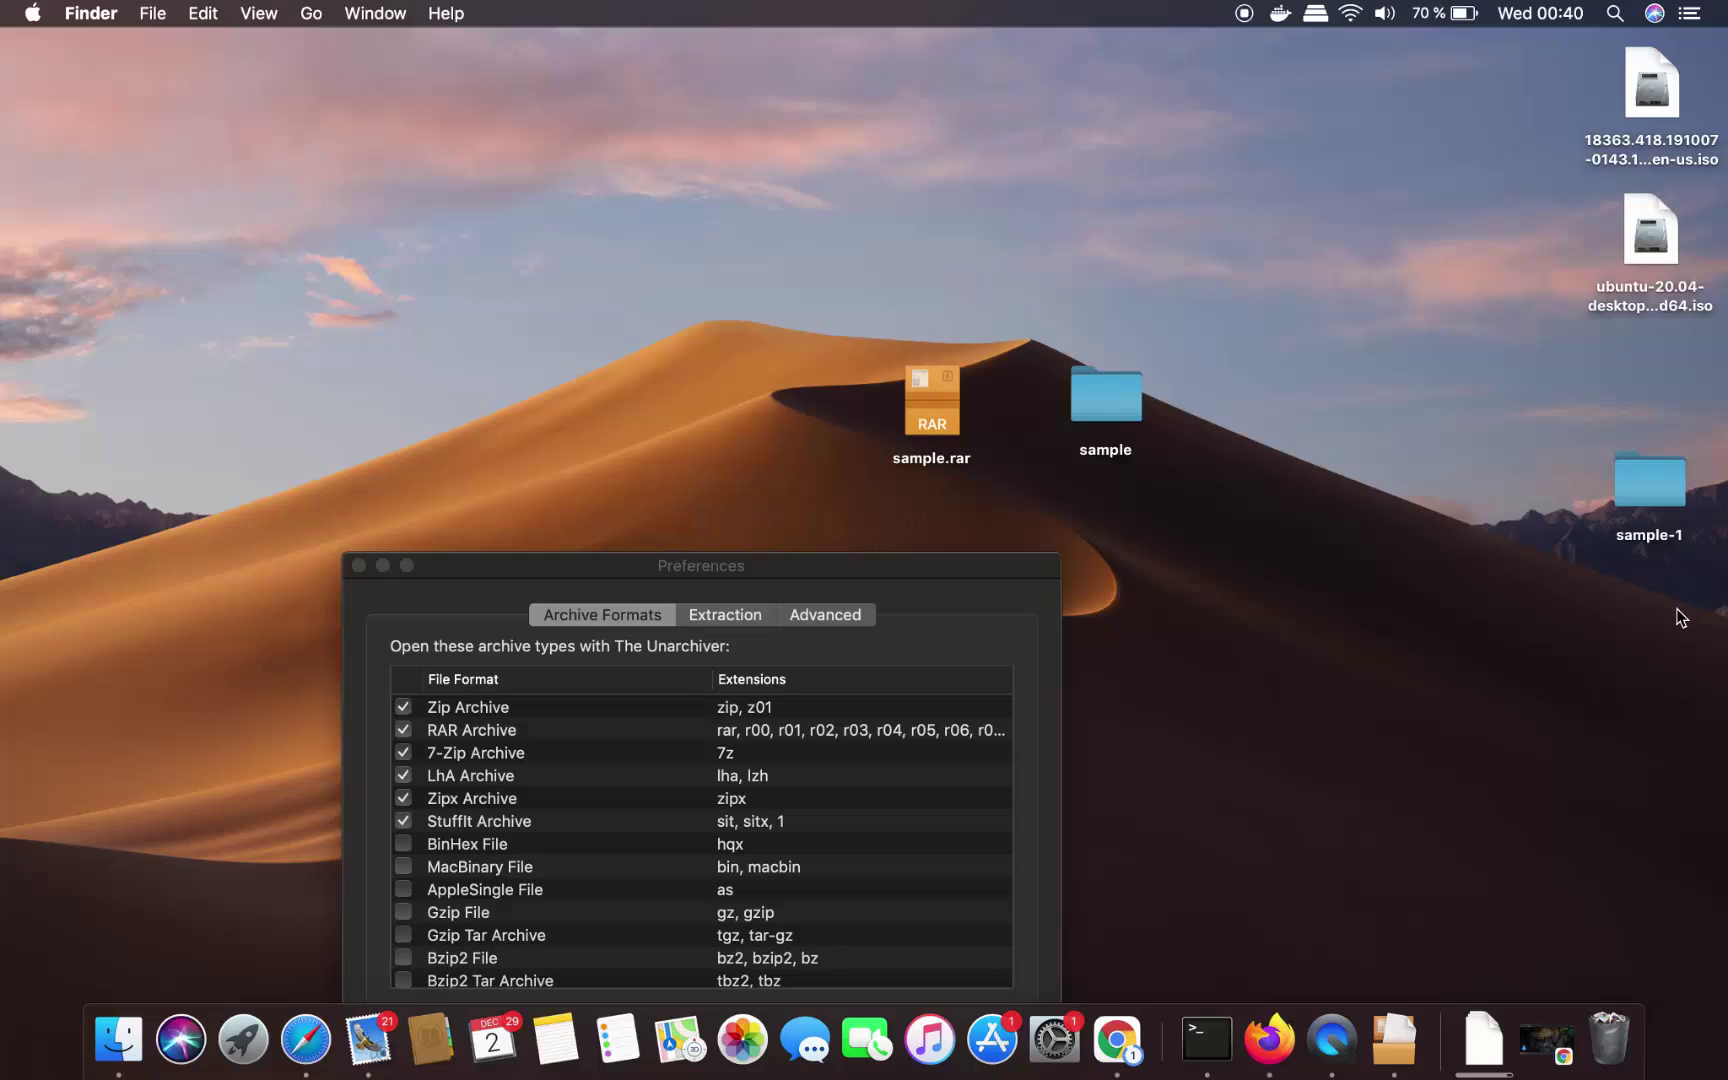
drag(1681, 617, 1622, 512)
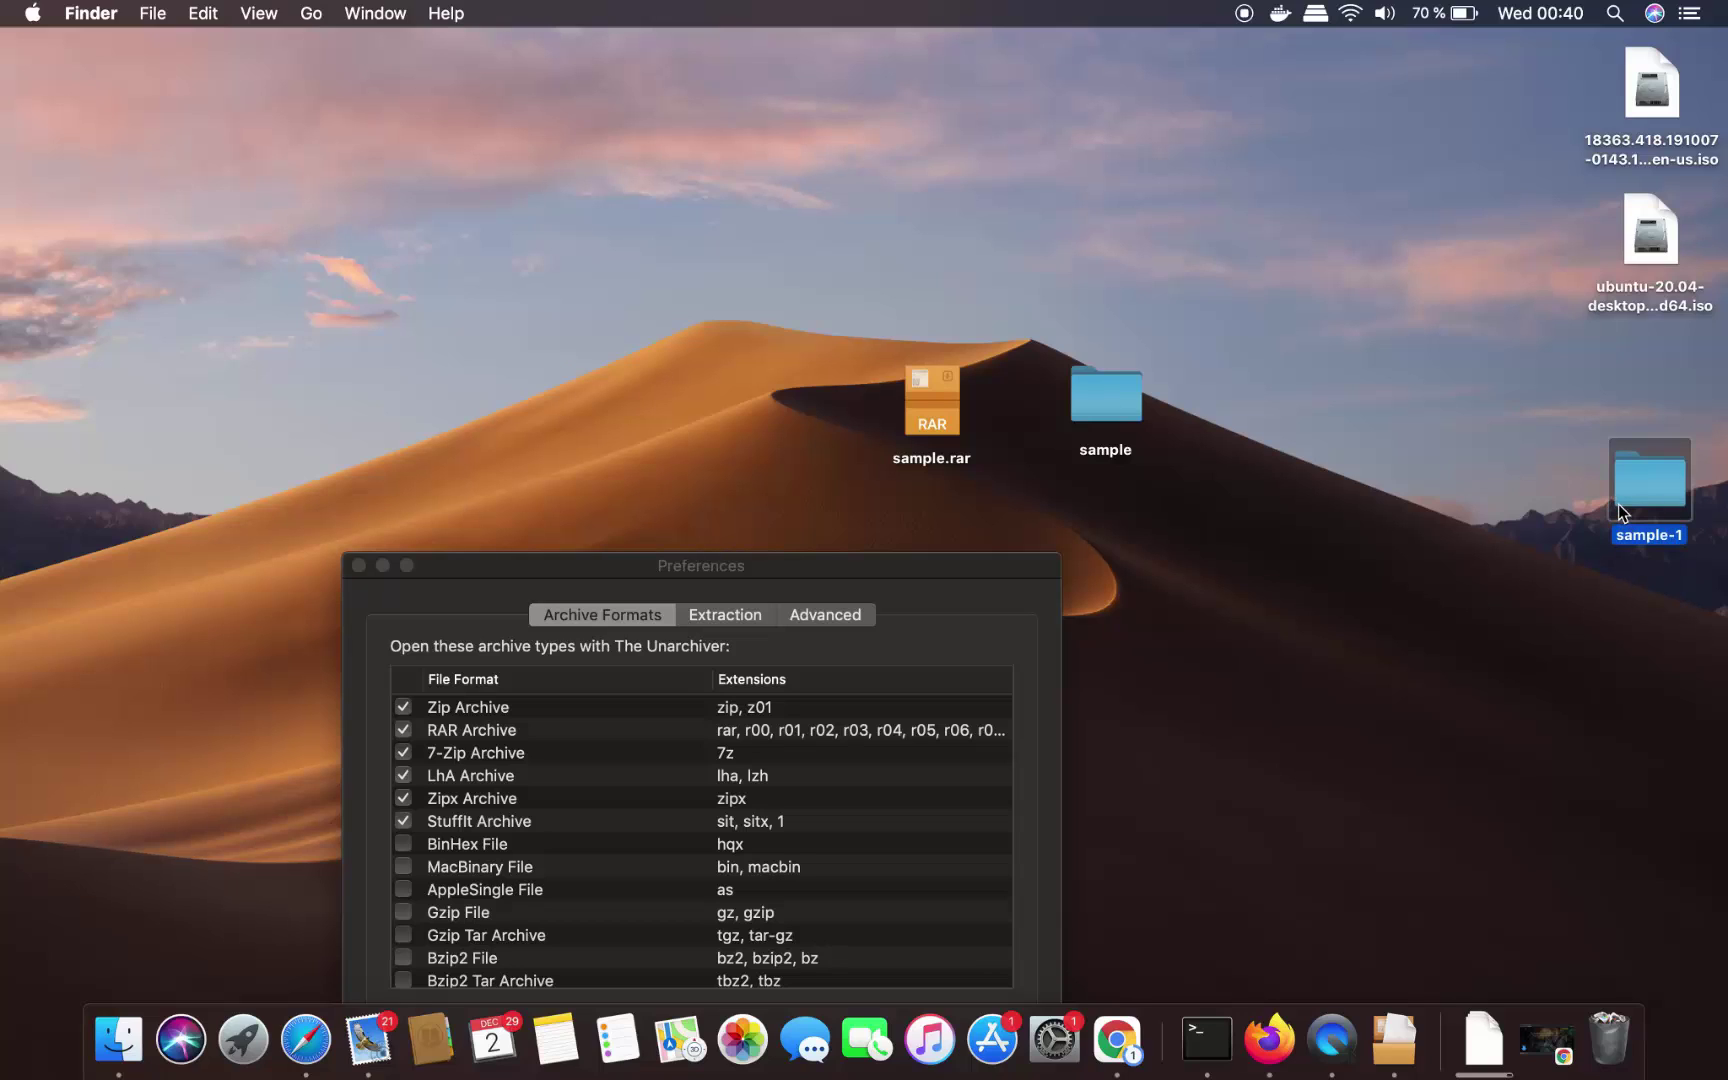
right_click(1622, 512)
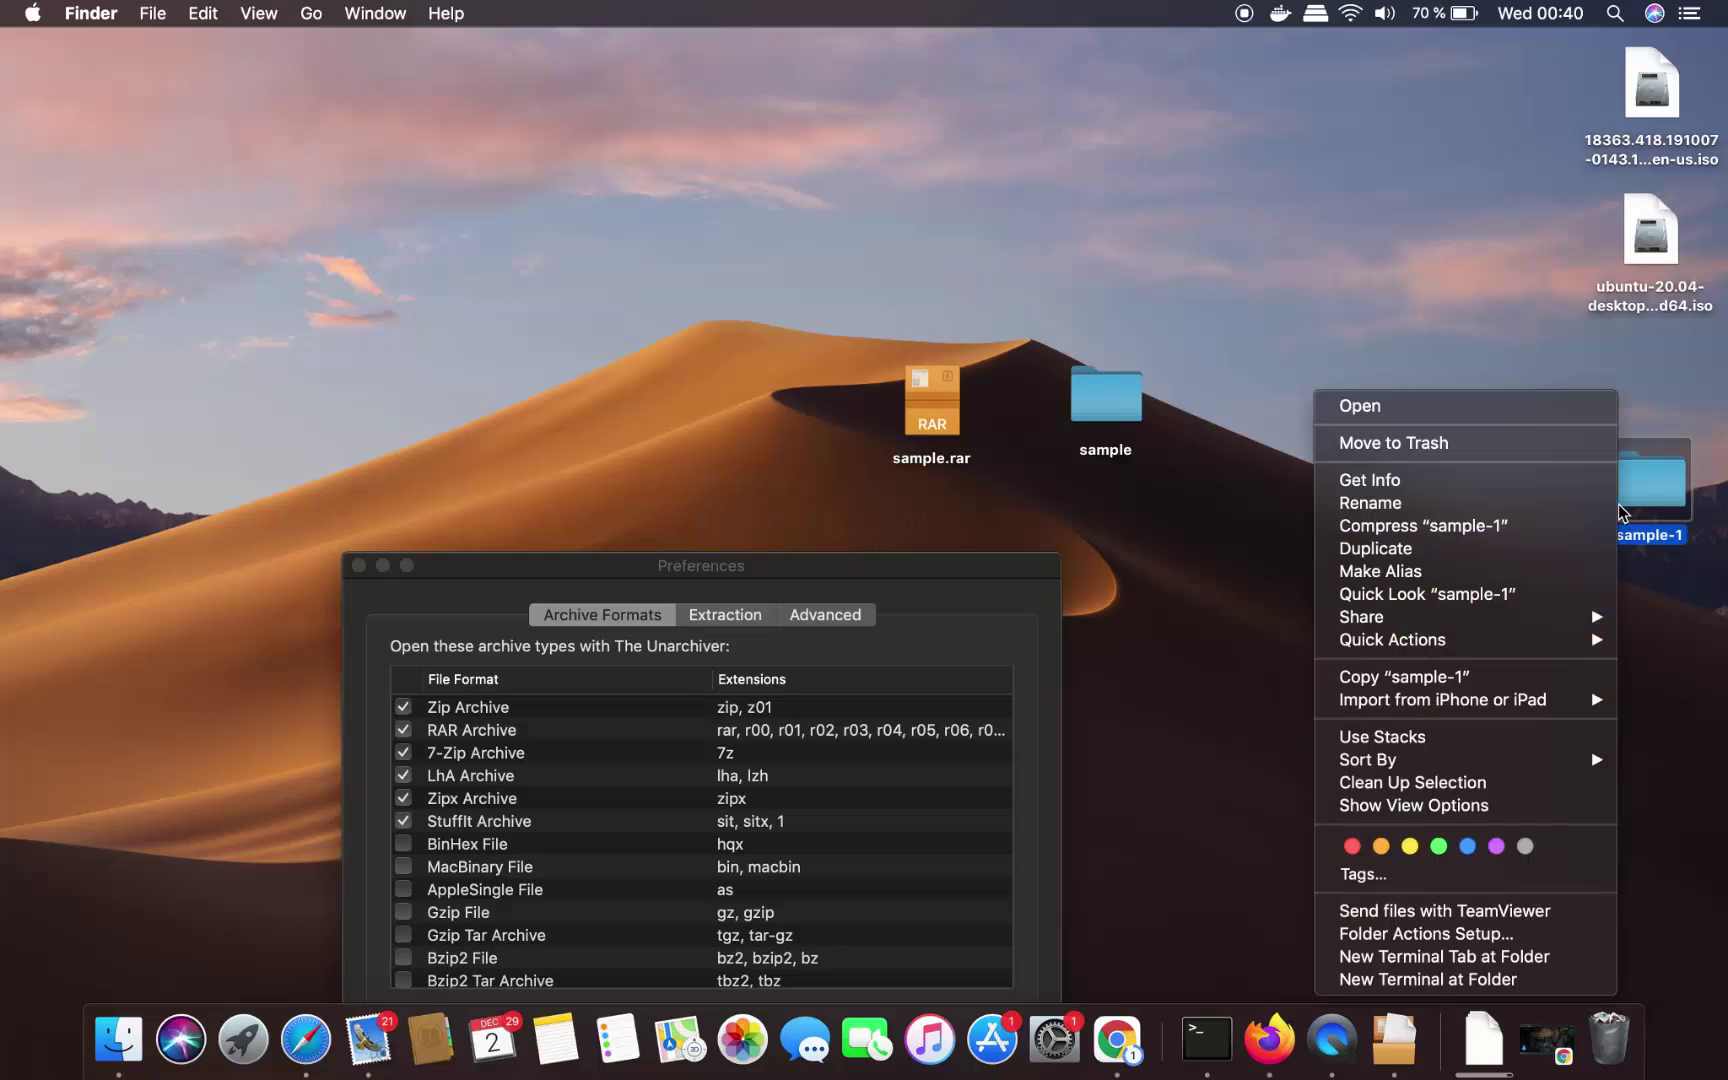
click(1507, 442)
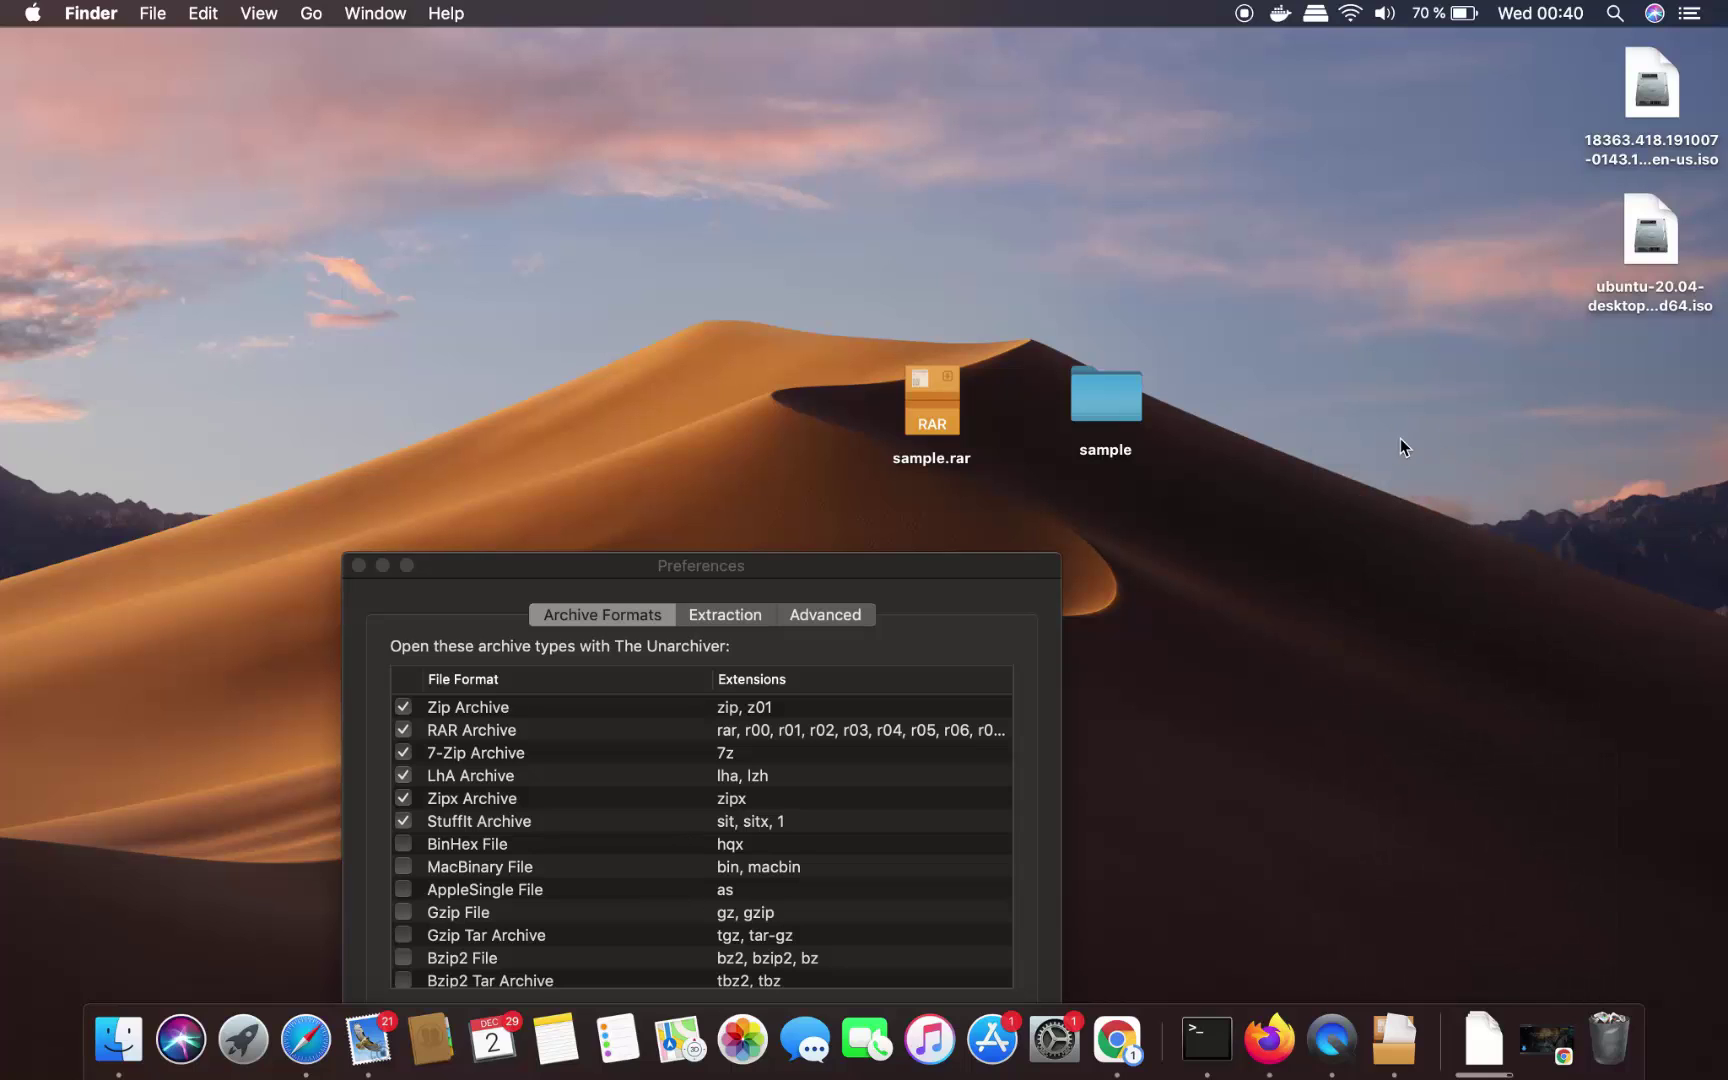
Trash the sample-1 folder from another extraction and close The Unarchiver's Preferences
double_click(936, 416)
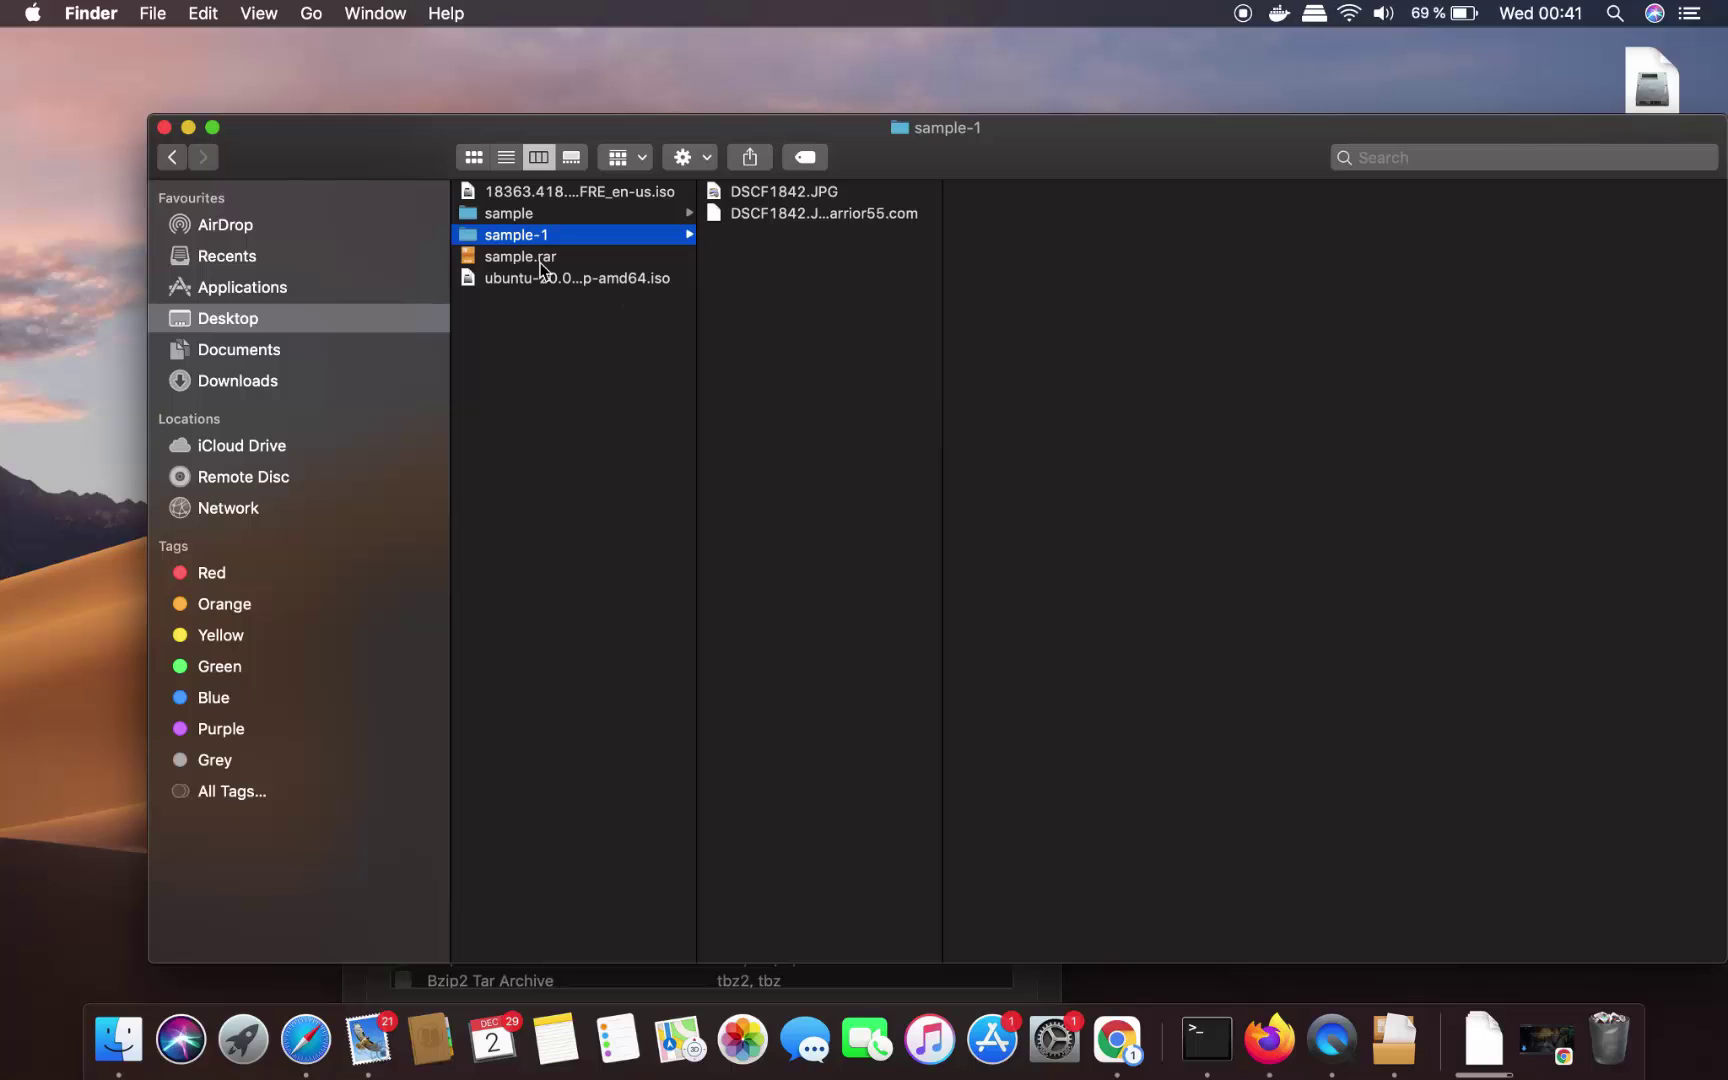
click(164, 127)
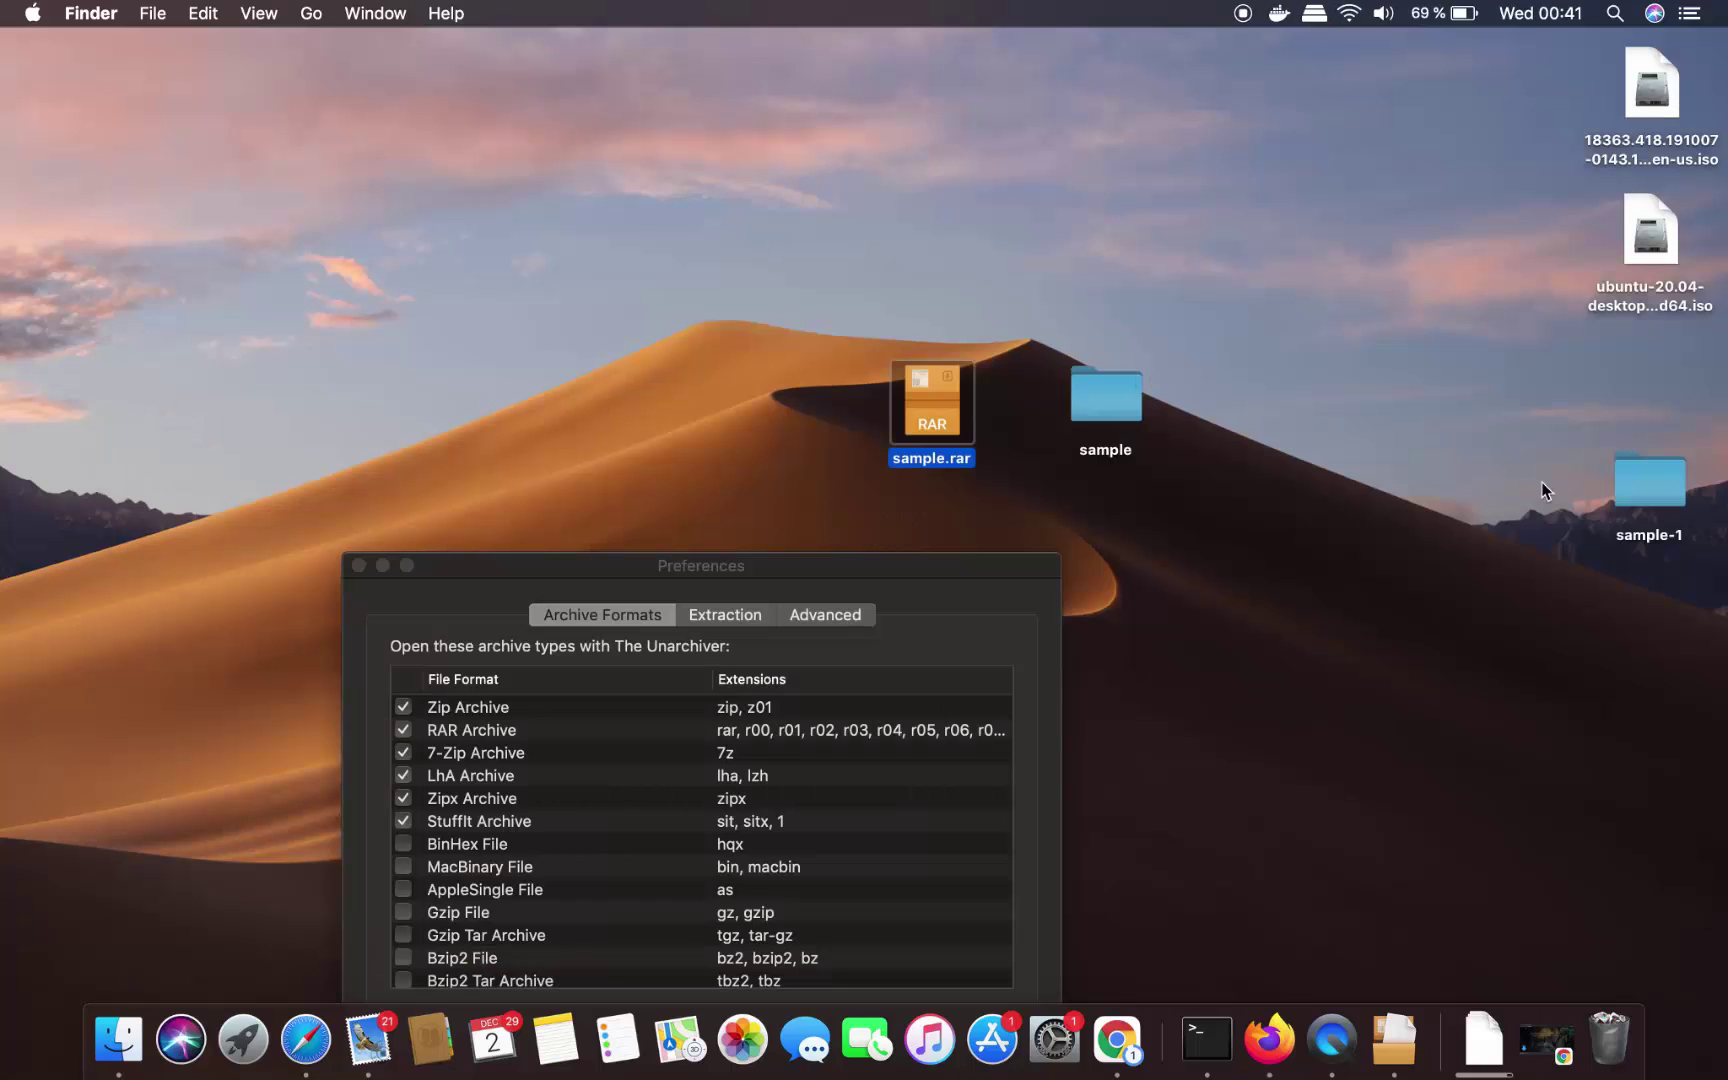
click(1651, 580)
click(1634, 487)
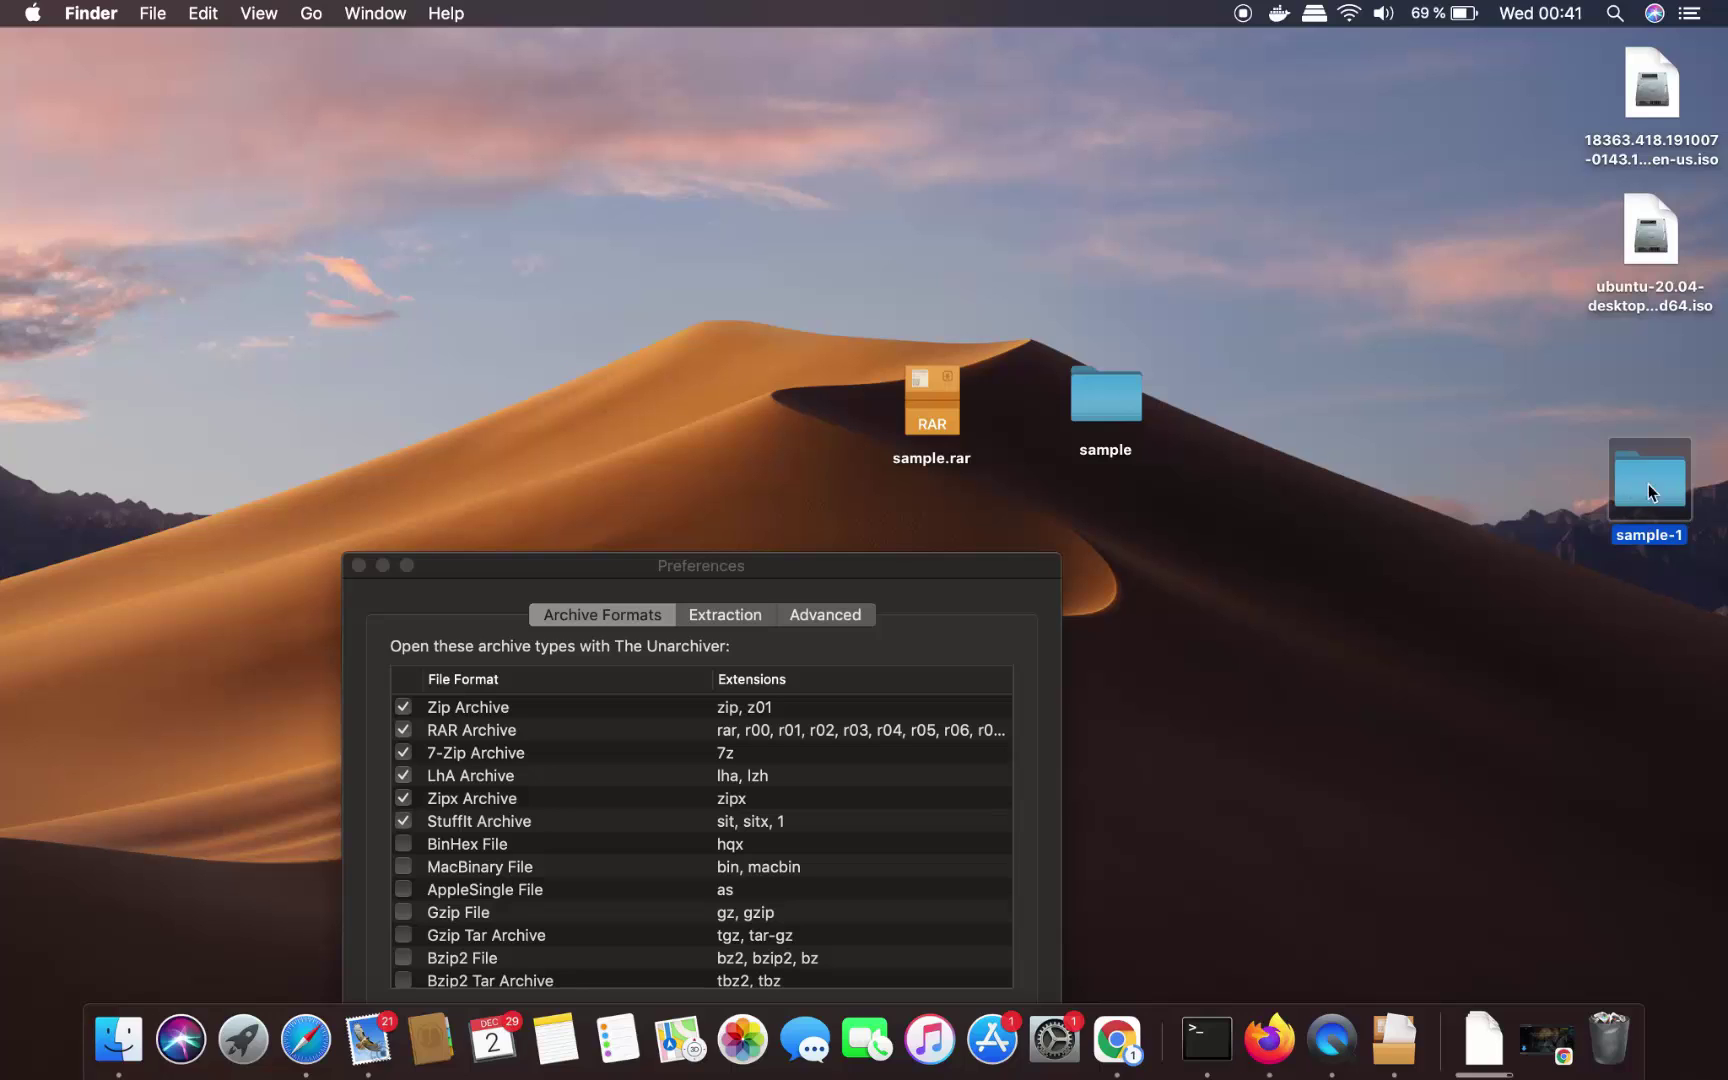
right_click(1634, 500)
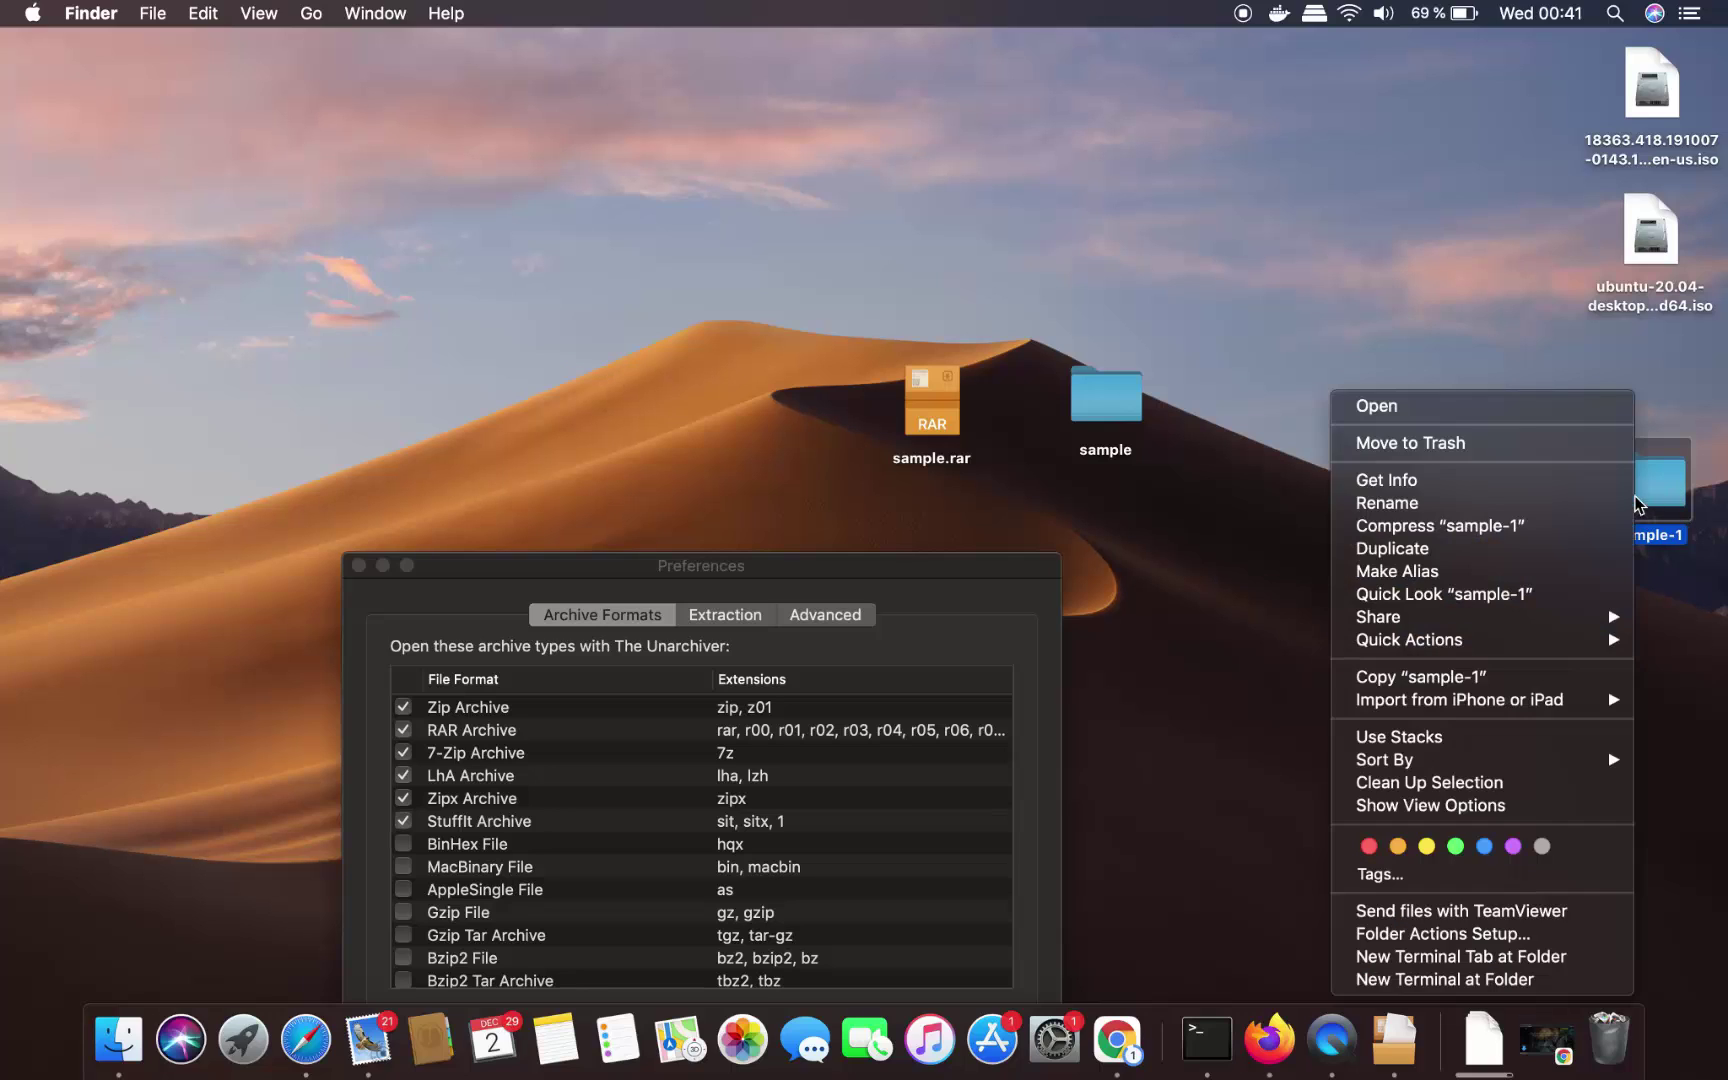
click(1531, 442)
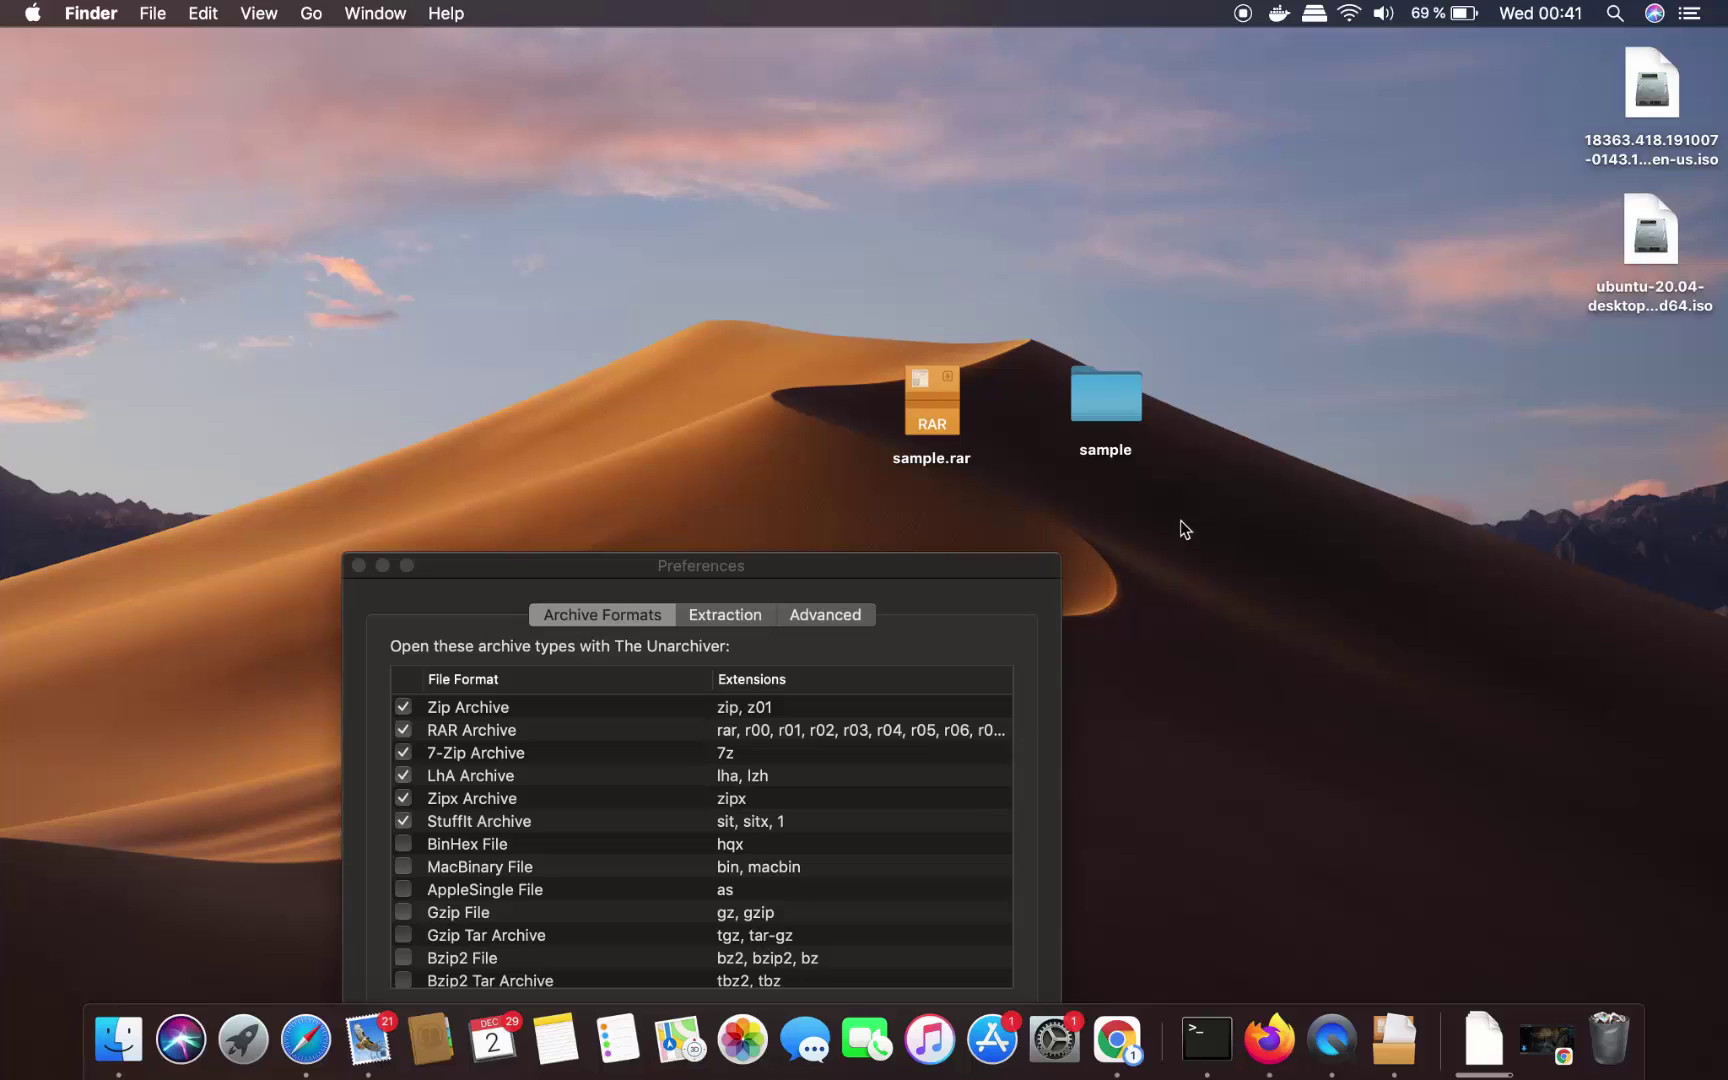
click(359, 566)
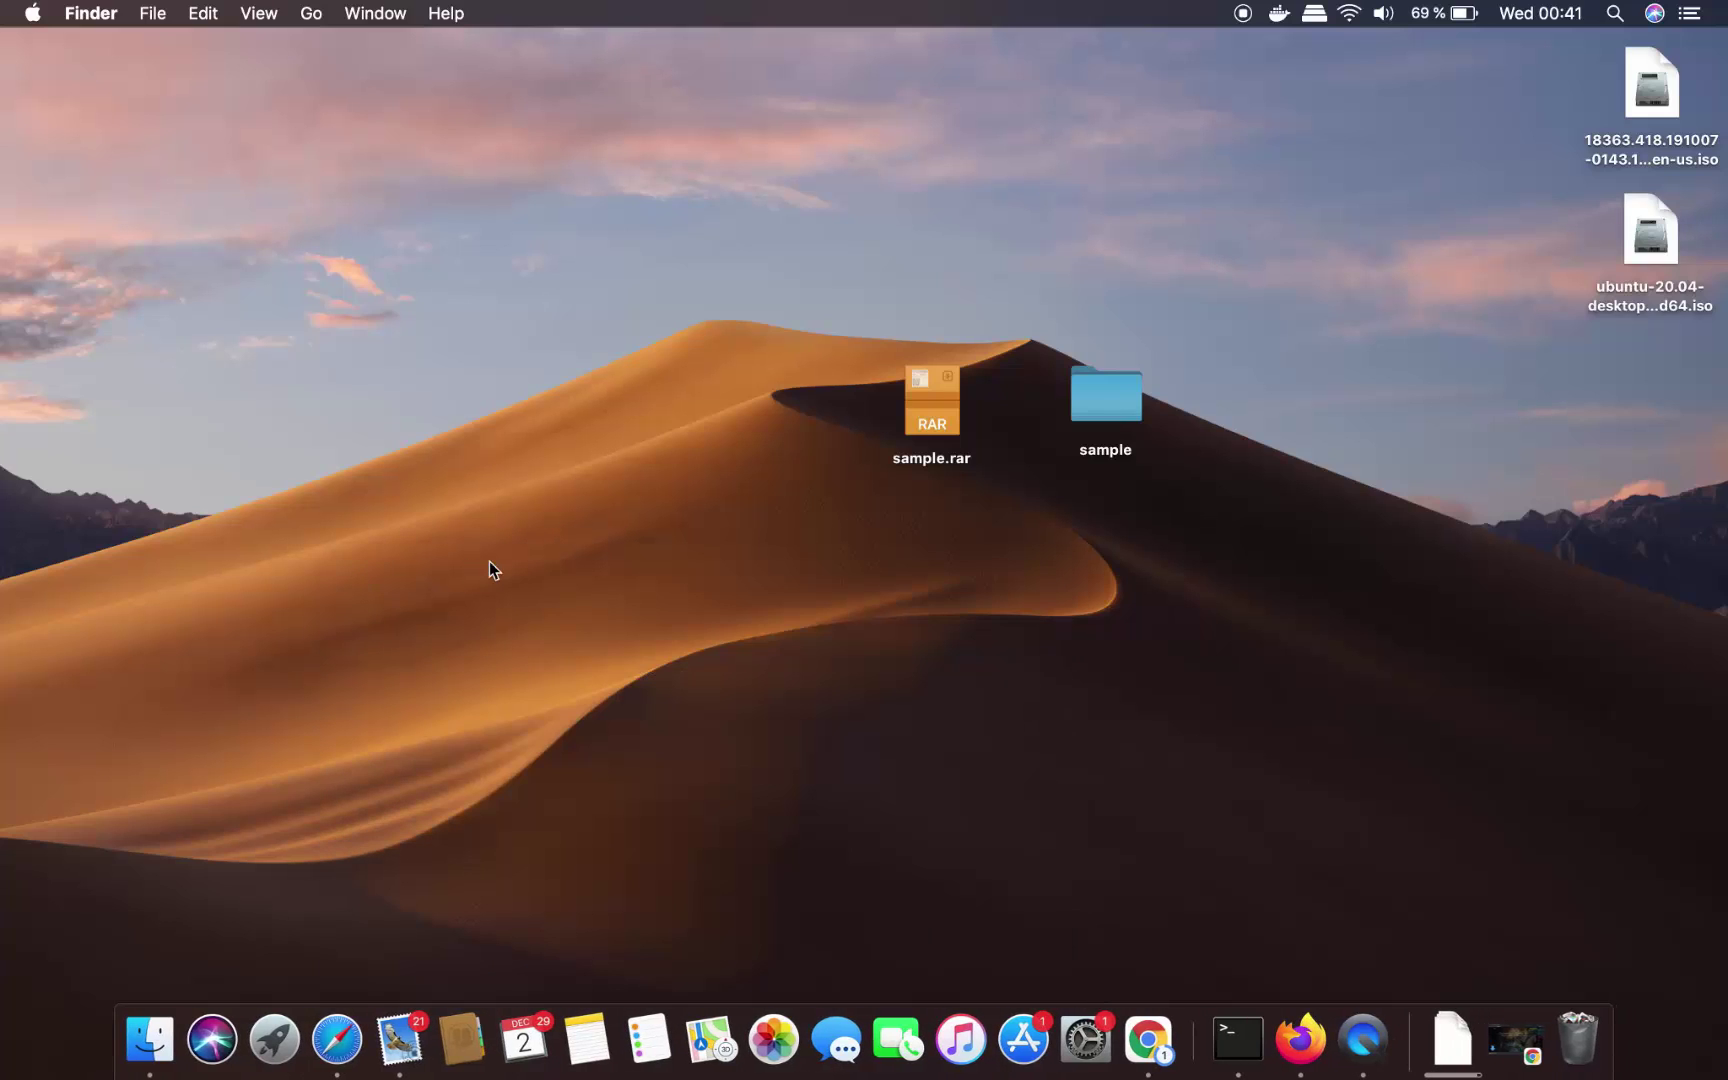